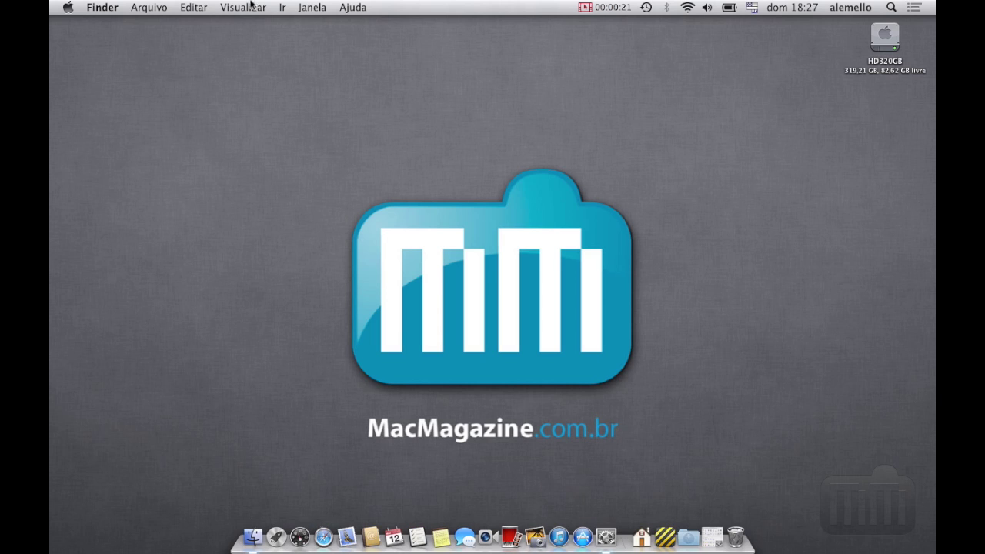
Find the Time Machine preferences by searching the system preferences for "time", and review the backup disk and settings.
{"action": "left_click", "coordinate": [68, 8]}
{"action": "left_click", "coordinate": [93, 72]}
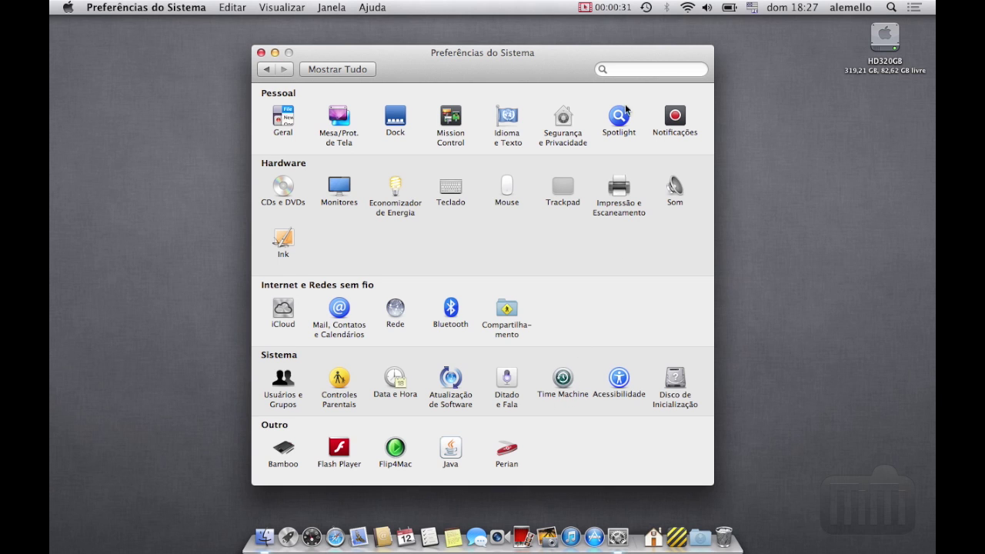
{"action": "left_click", "coordinate": [627, 70]}
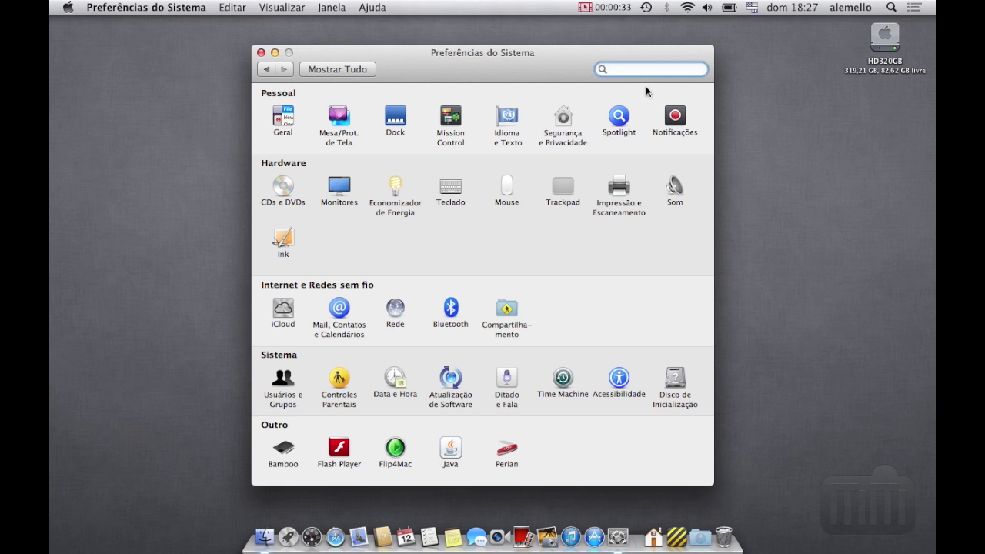
{"action": "type", "text": "time"}
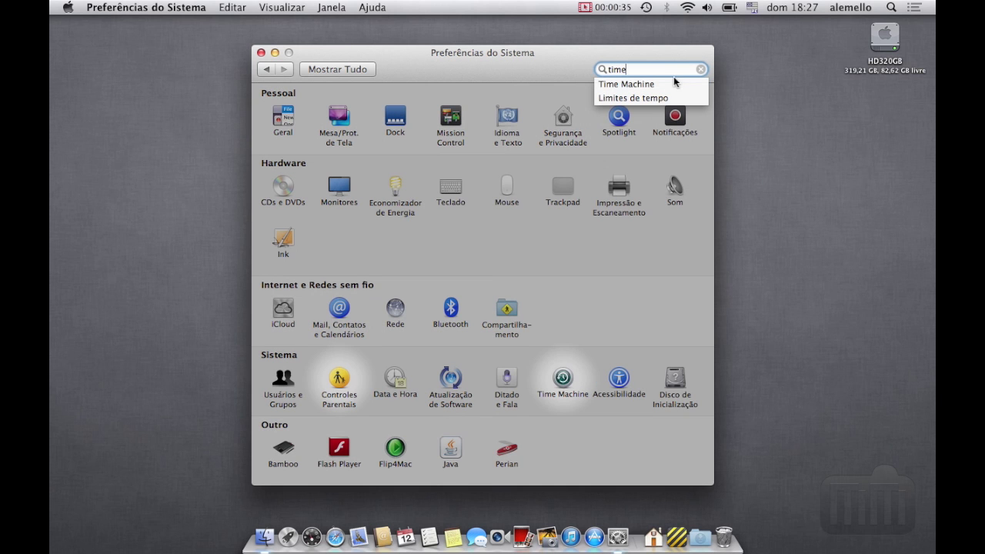
{"action": "left_click", "coordinate": [660, 84]}
{"action": "left_click", "coordinate": [560, 379]}
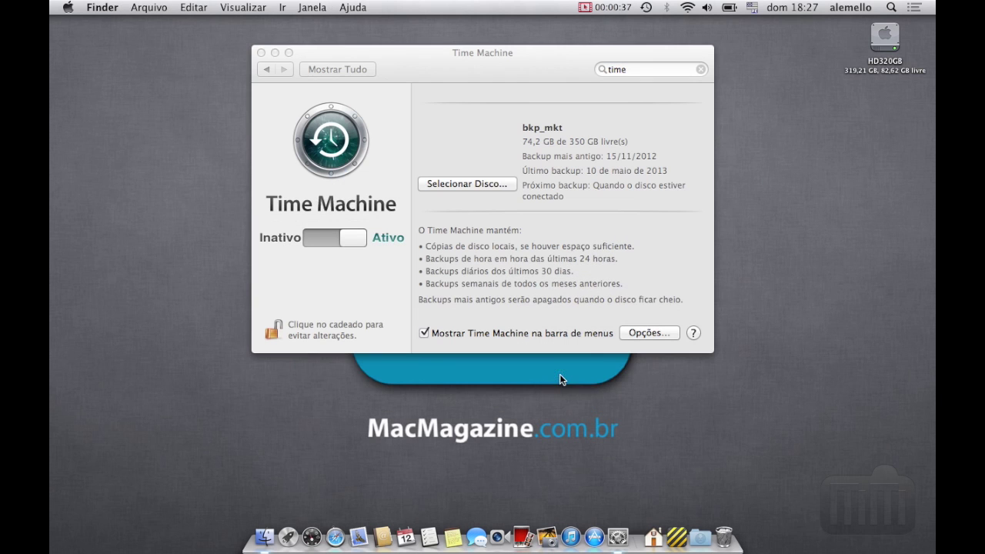
{"action": "left_click_drag", "start_coordinate": [479, 72], "coordinate": [440, 89]}
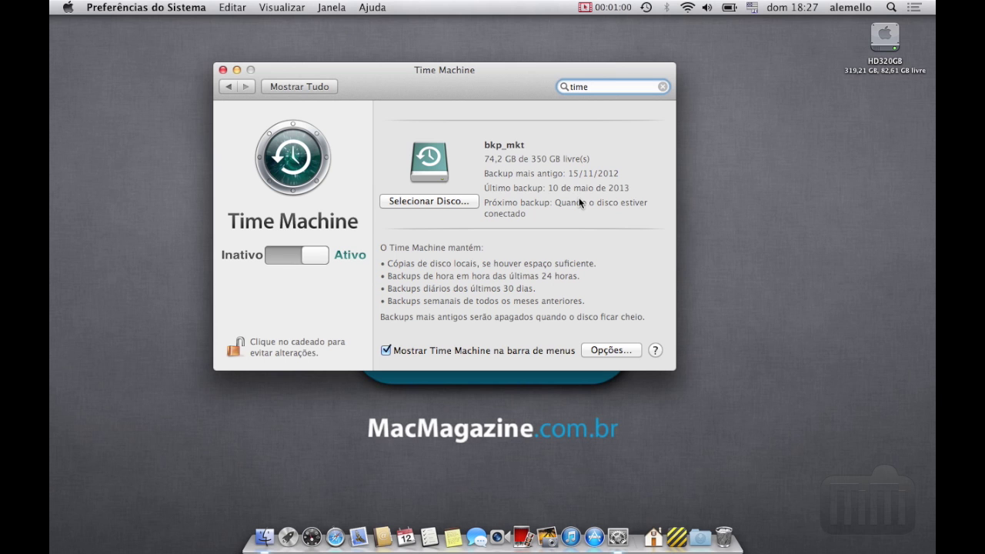
{"action": "left_click", "coordinate": [236, 70]}
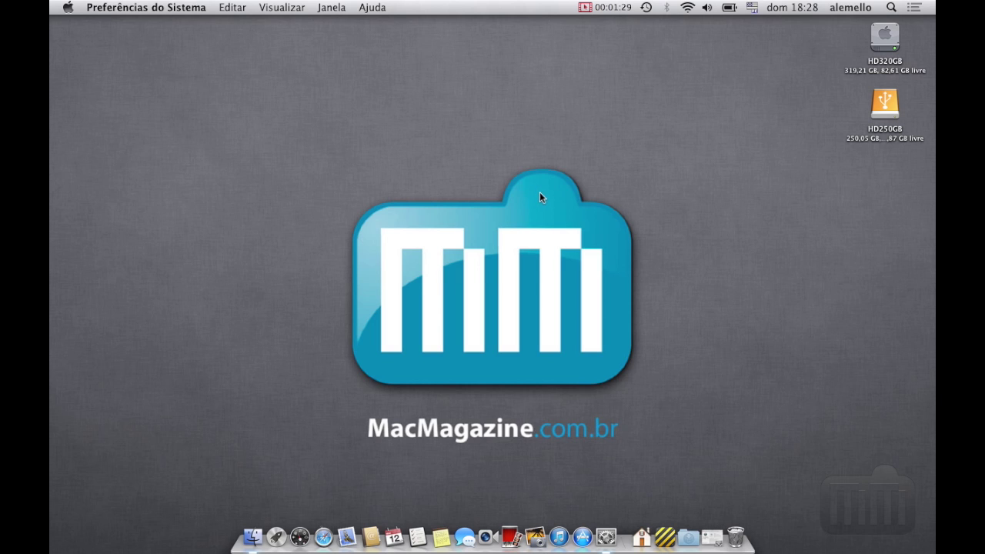
Search Launchpad for "utilit" to locate Utilitário de Disco.
{"action": "left_click", "coordinate": [361, 123]}
{"action": "key", "text": "F4"}
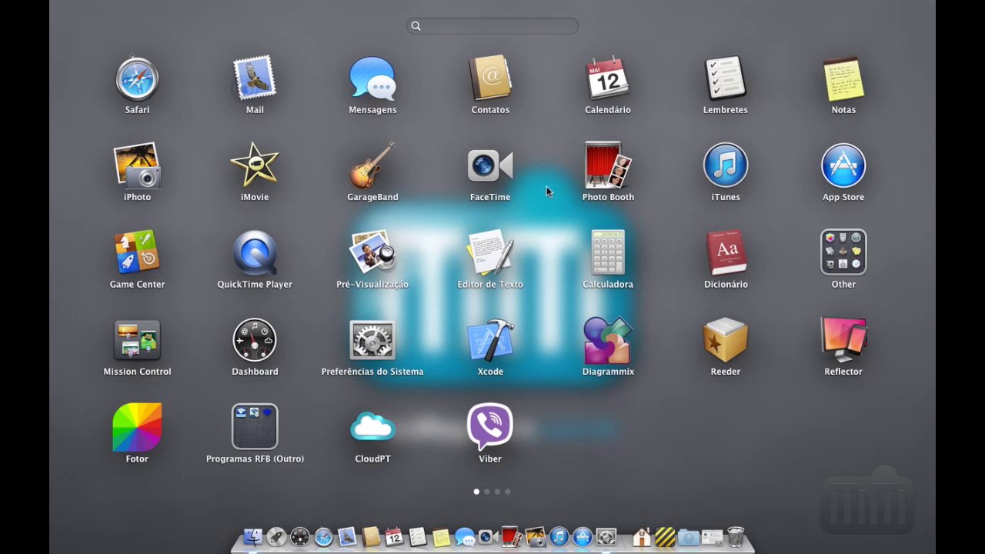
{"action": "type", "text": "utilit"}
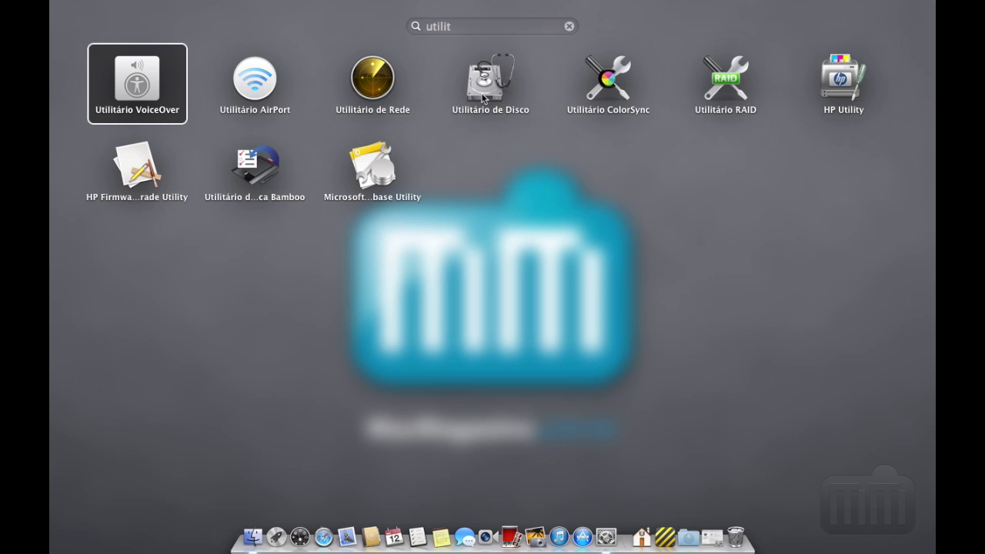
{"action": "left_click", "coordinate": [509, 137]}
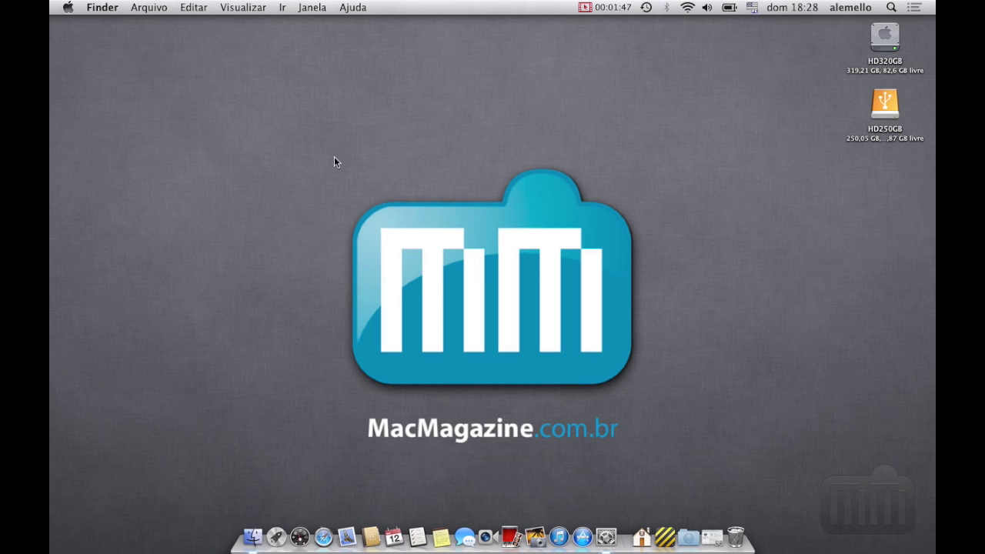
Launch Utilitário de Disco from the Utilitários folder and dismiss the folder window.
{"action": "left_click", "coordinate": [282, 7]}
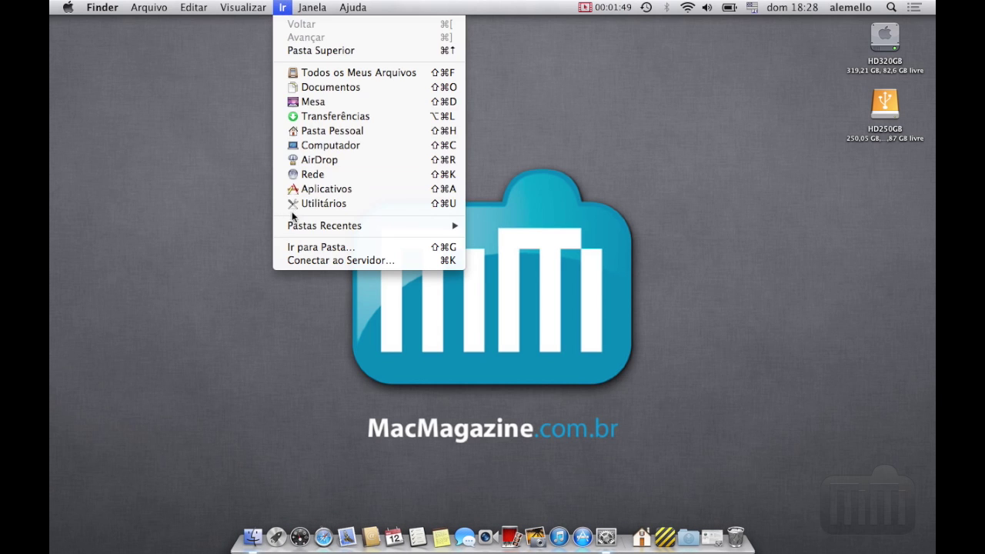
{"action": "left_click", "coordinate": [300, 204]}
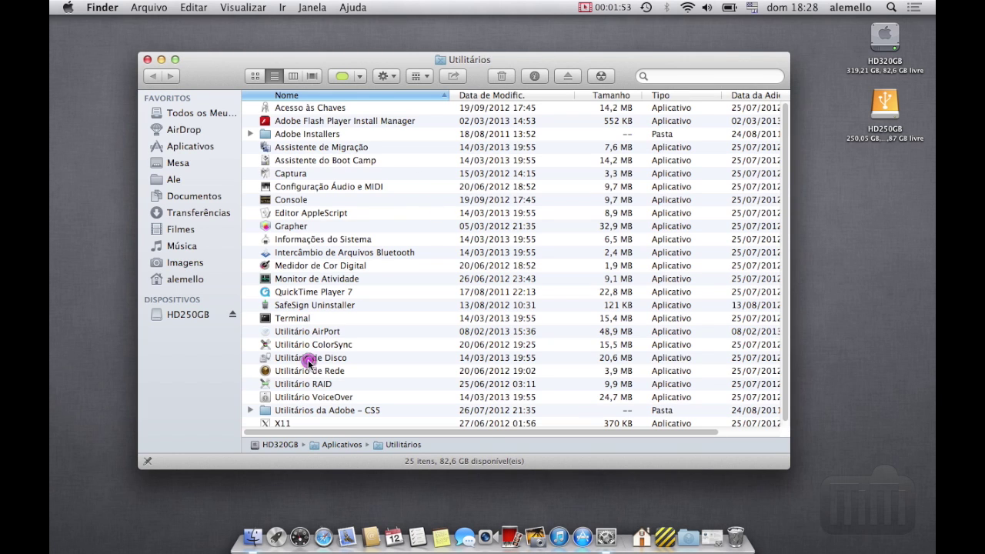
{"action": "left_click", "coordinate": [307, 361]}
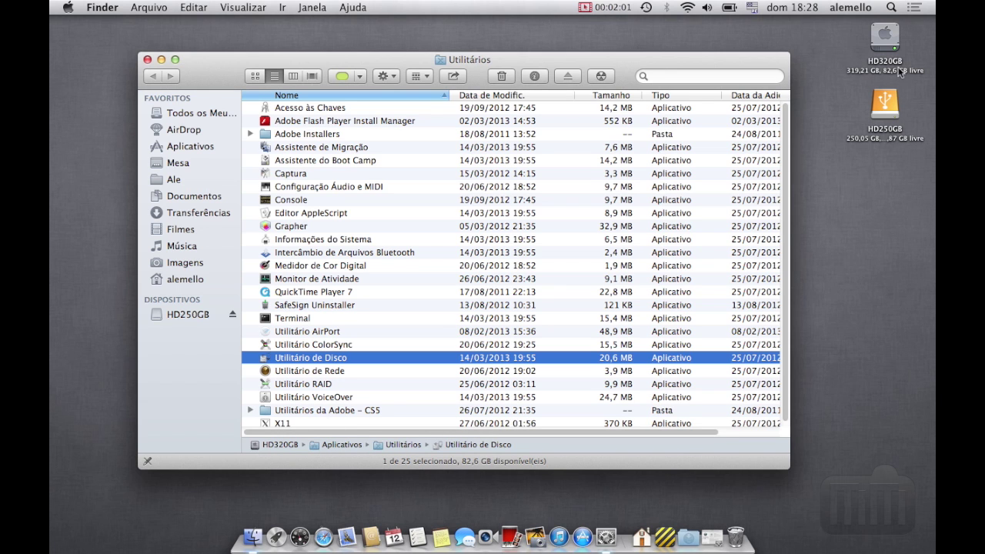
{"action": "double_click", "coordinate": [302, 362]}
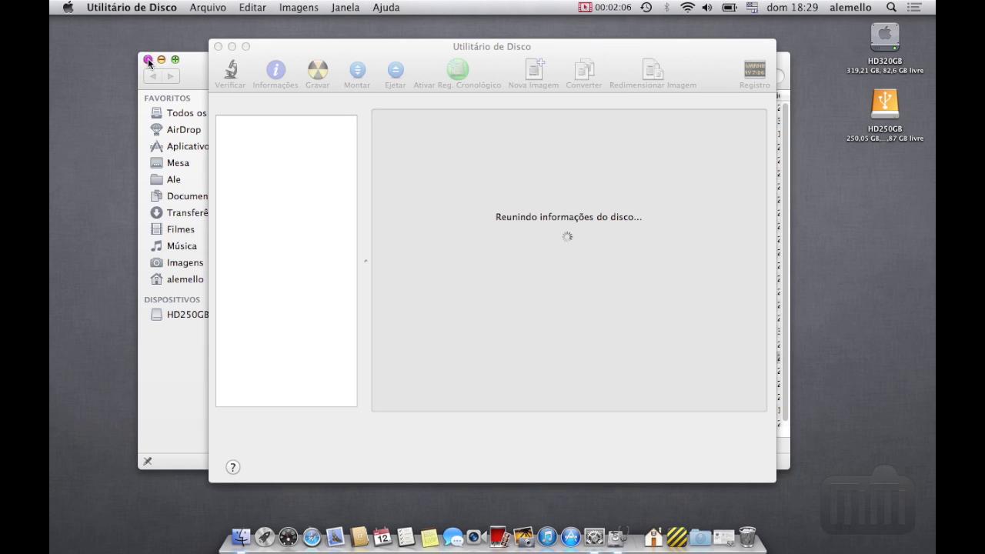
{"action": "left_click", "coordinate": [161, 60]}
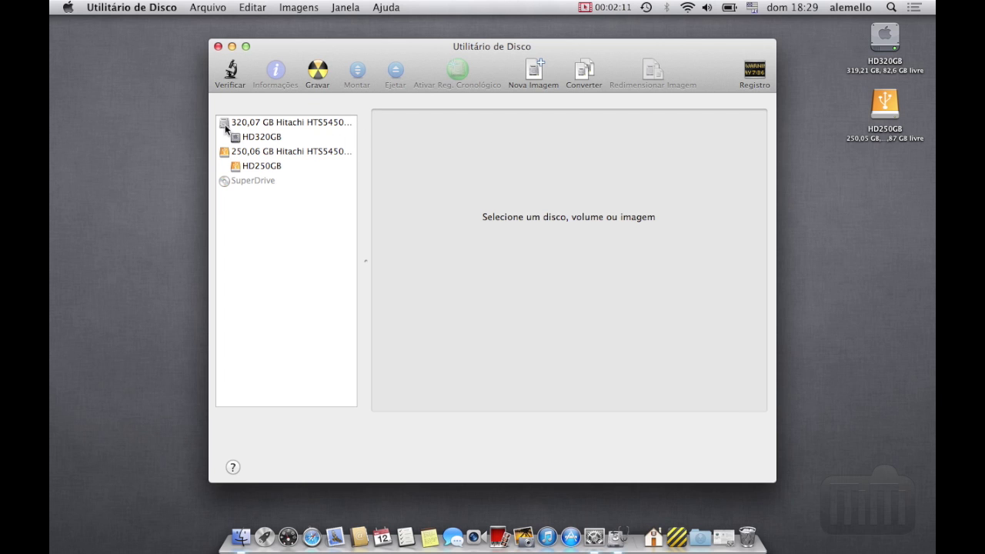
Set the partition layout of the external 250,06 GB Hitachi disk to 2 Partições.
{"action": "mouse_move", "coordinate": [873, 82]}
{"action": "left_mouse_down"}
{"action": "mouse_move", "coordinate": [770, 137]}
{"action": "mouse_move", "coordinate": [872, 81]}
{"action": "left_mouse_up"}
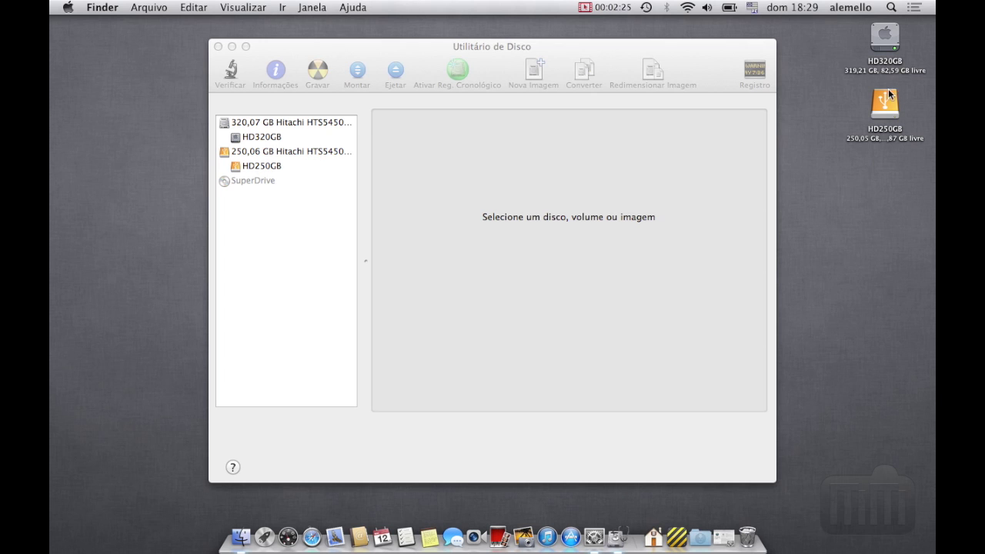
{"action": "left_click", "coordinate": [262, 170]}
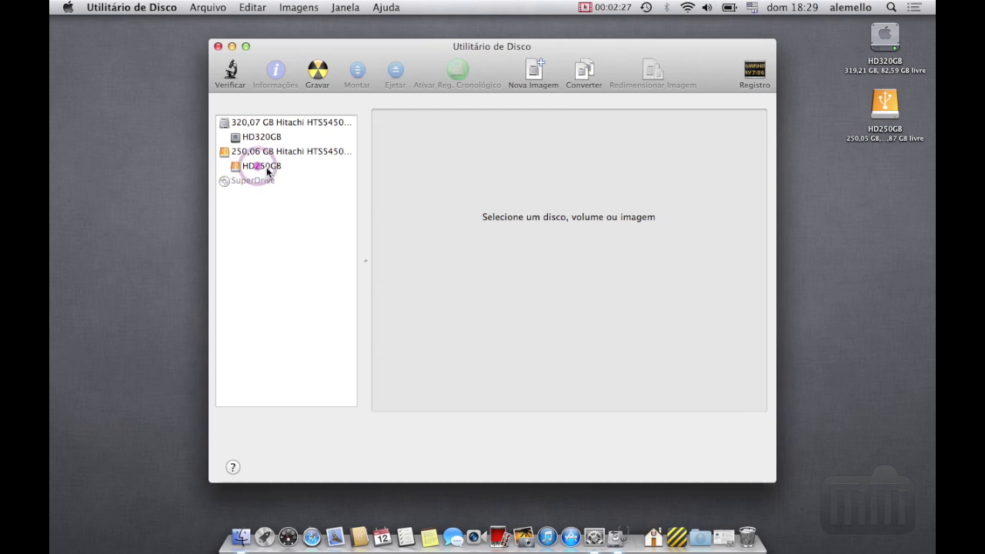
{"action": "left_click", "coordinate": [271, 166]}
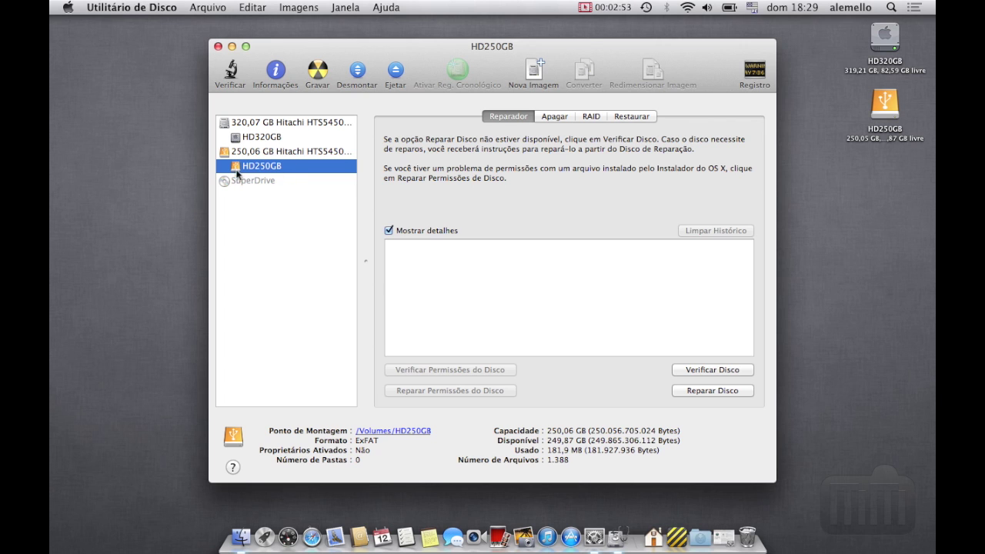
{"action": "left_click", "coordinate": [291, 154]}
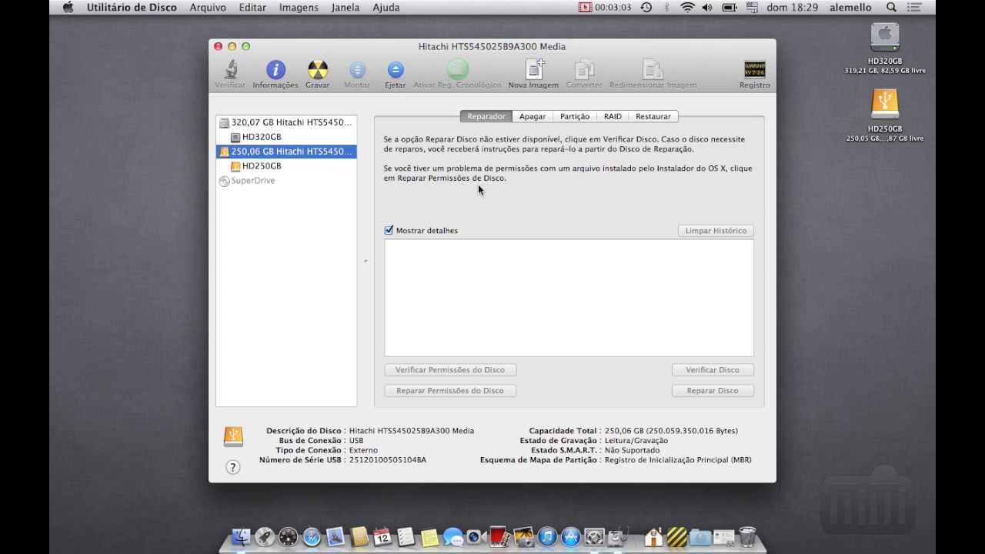
{"action": "left_click", "coordinate": [575, 117]}
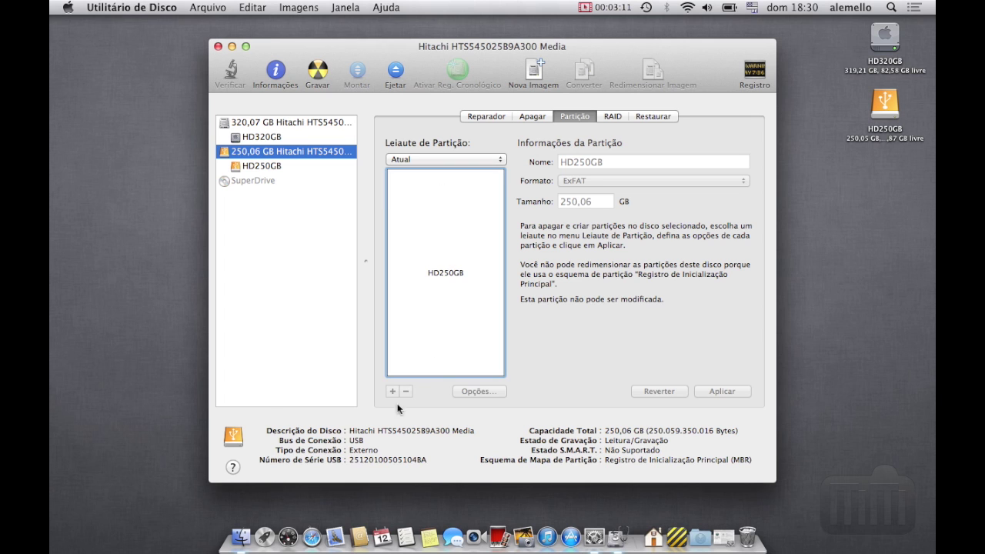
{"action": "left_click", "coordinate": [452, 159]}
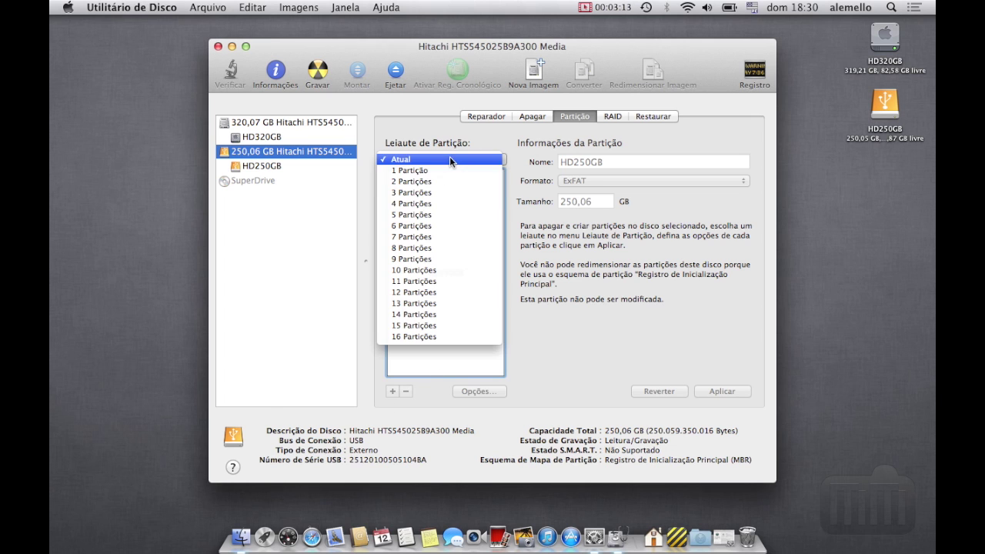
{"action": "left_click", "coordinate": [408, 182]}
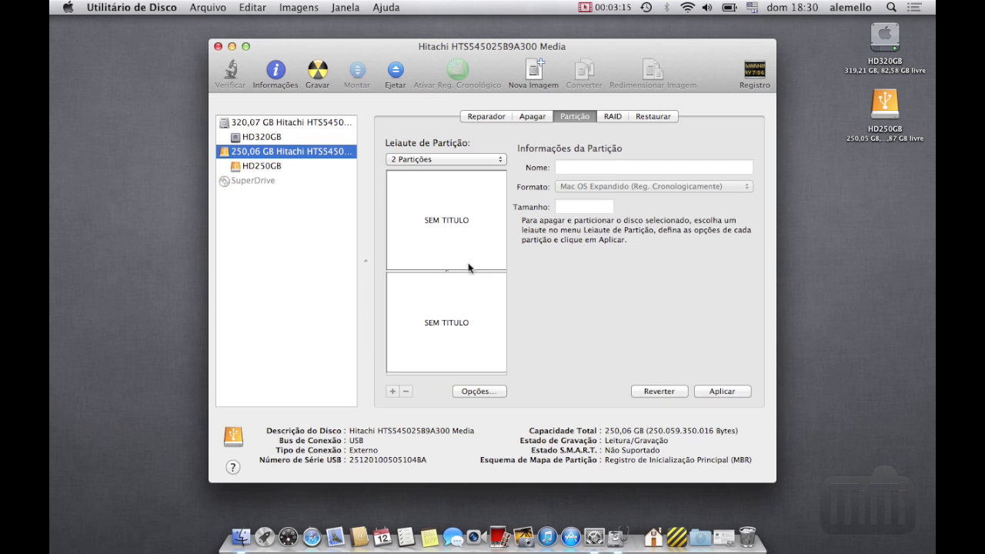
Name the first partition TIMEMACHINE and set its format to Mac OS Expandido (Reg. Cronologicamente).
{"action": "left_click", "coordinate": [439, 223]}
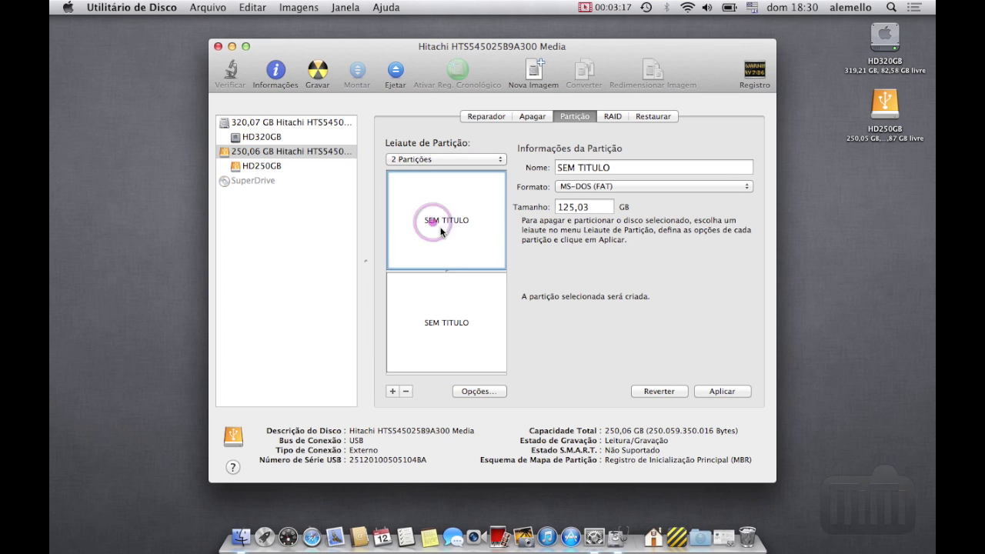
{"action": "triple_click", "coordinate": [614, 167]}
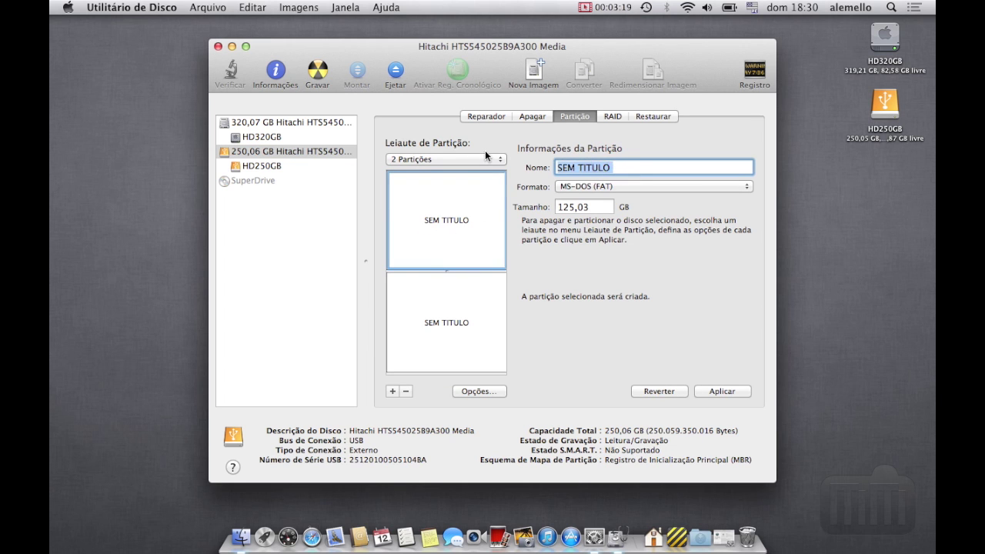
{"action": "type", "text": "TIME MACHIN"}
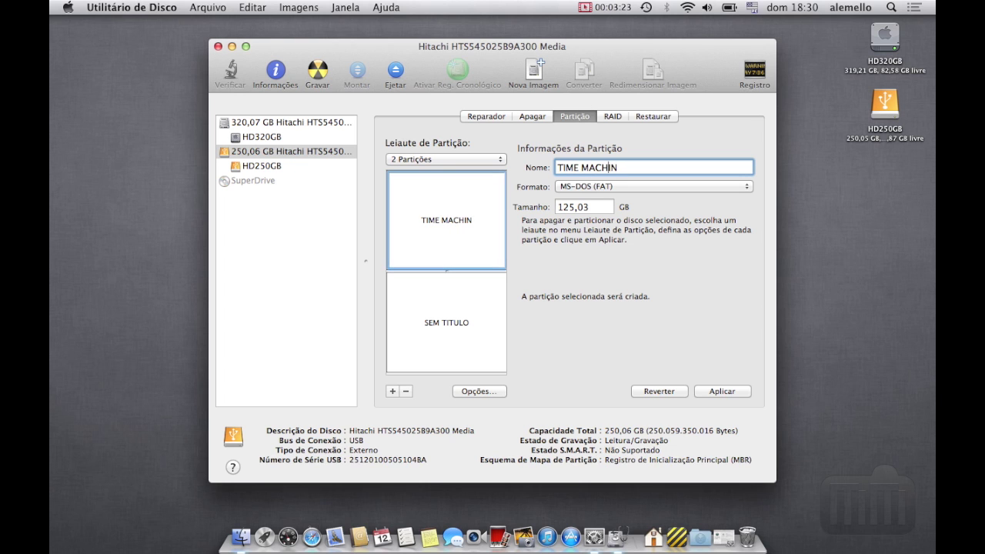
{"action": "key", "text": "BackSpace"}
{"action": "key", "text": "BackSpace"}
{"action": "key", "text": "BackSpace"}
{"action": "key", "text": "BackSpace"}
{"action": "key", "text": "BackSpace"}
{"action": "key", "text": "BackSpace"}
{"action": "key", "text": "BackSpace"}
{"action": "type", "text": "MACHINE"}
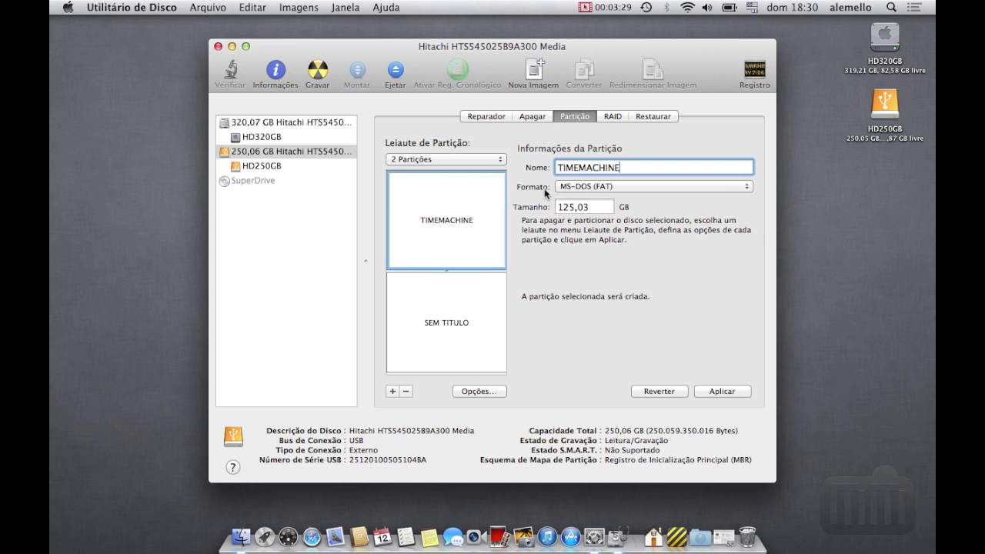
{"action": "left_click", "coordinate": [565, 188]}
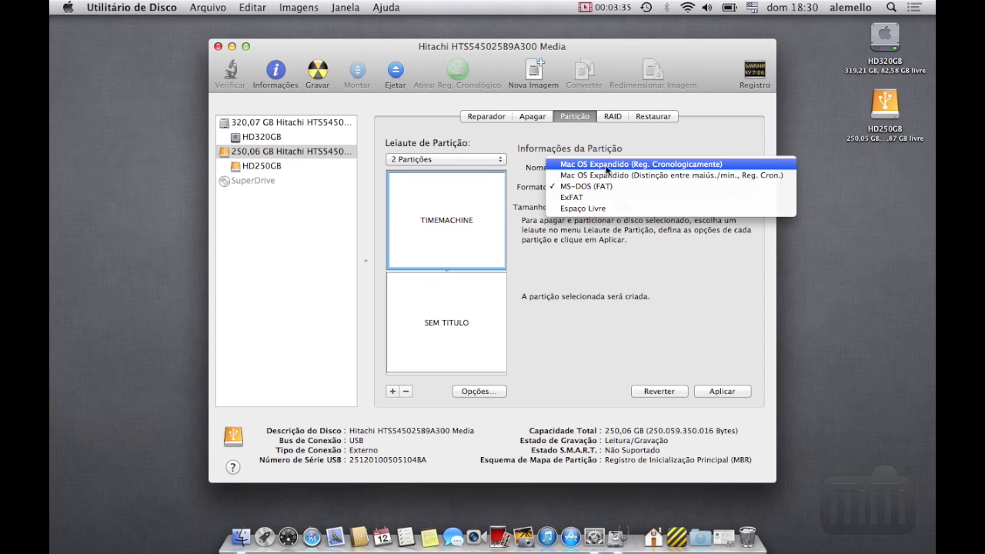
{"action": "left_click", "coordinate": [657, 165]}
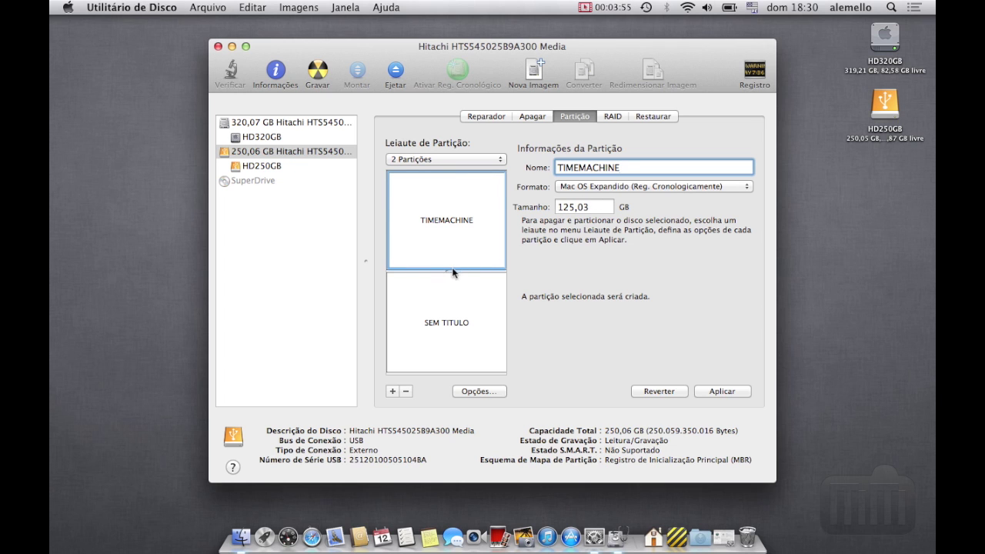
Set the first partition's size to 200 GB and rename it TIME MACHINE.
{"action": "left_click_drag", "start_coordinate": [448, 271], "coordinate": [436, 331]}
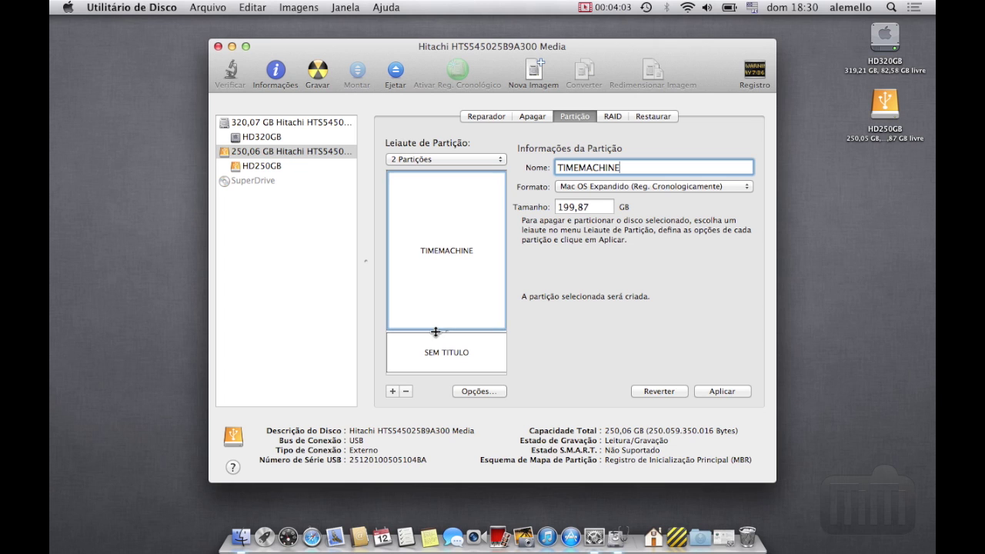
{"action": "left_click", "coordinate": [600, 207]}
{"action": "type", "text": "200"}
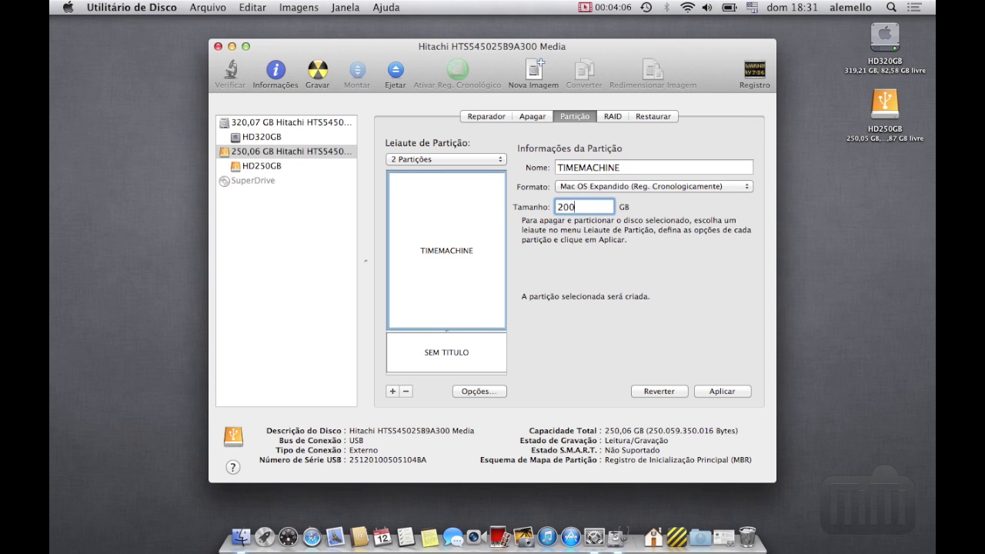
{"action": "key", "text": "Tab"}
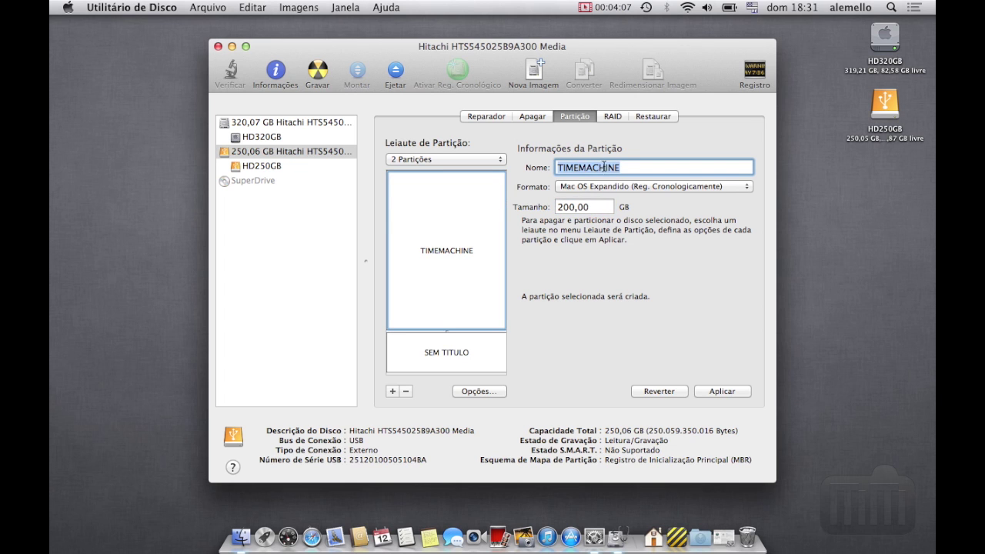
{"action": "left_click", "coordinate": [580, 167]}
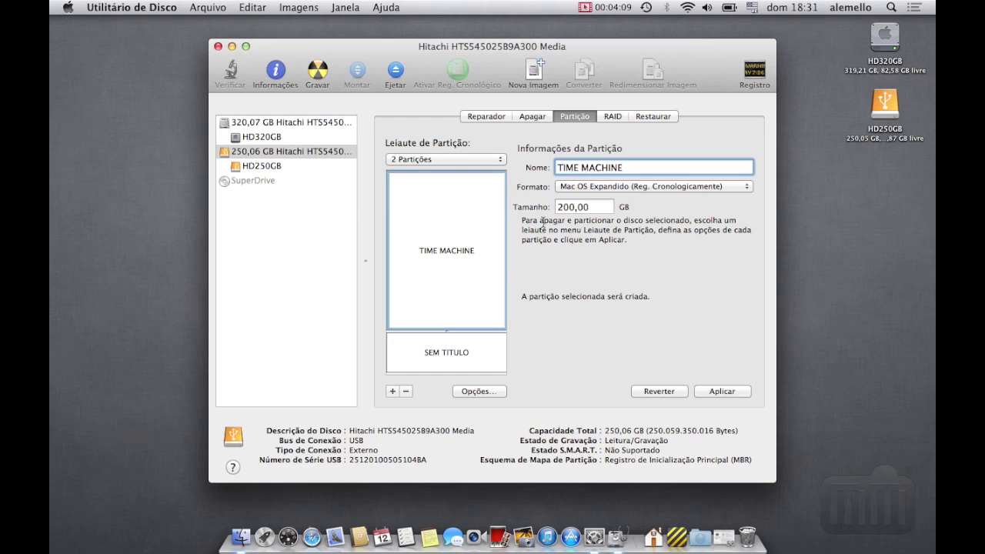
Name the second partition HD50GB and set its format to ExFAT.
{"action": "left_click", "coordinate": [441, 354]}
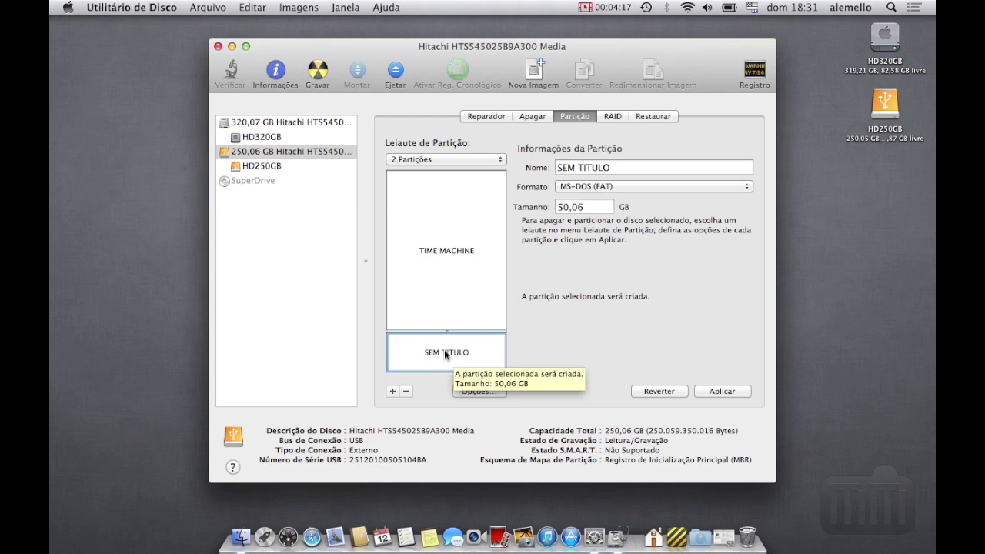
{"action": "triple_click", "coordinate": [609, 168]}
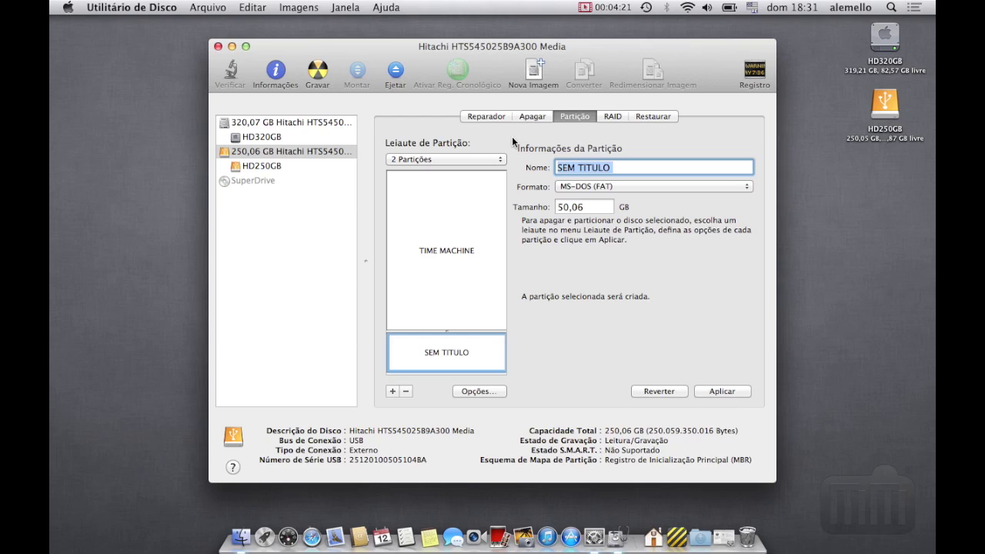
{"action": "type", "text": "HD50GB"}
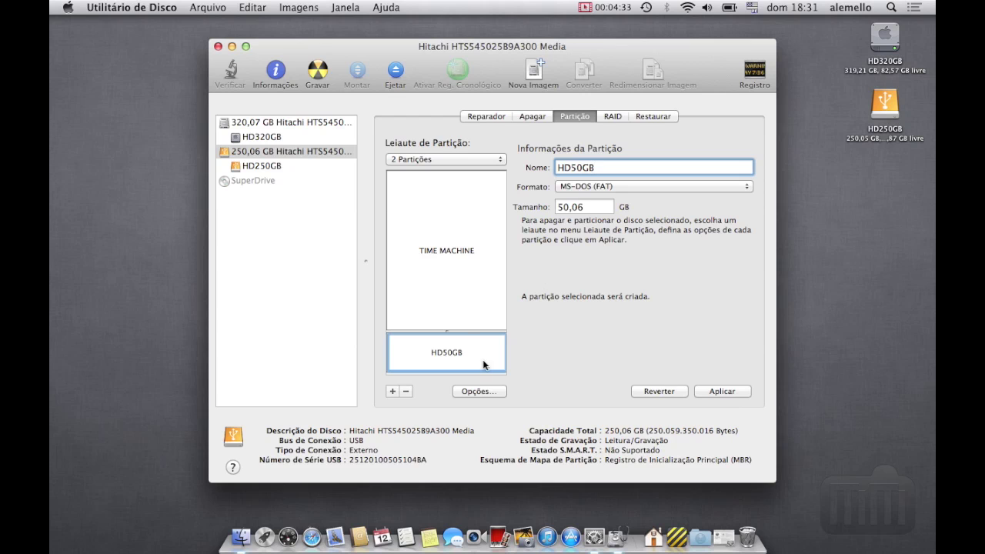
{"action": "left_click", "coordinate": [573, 187]}
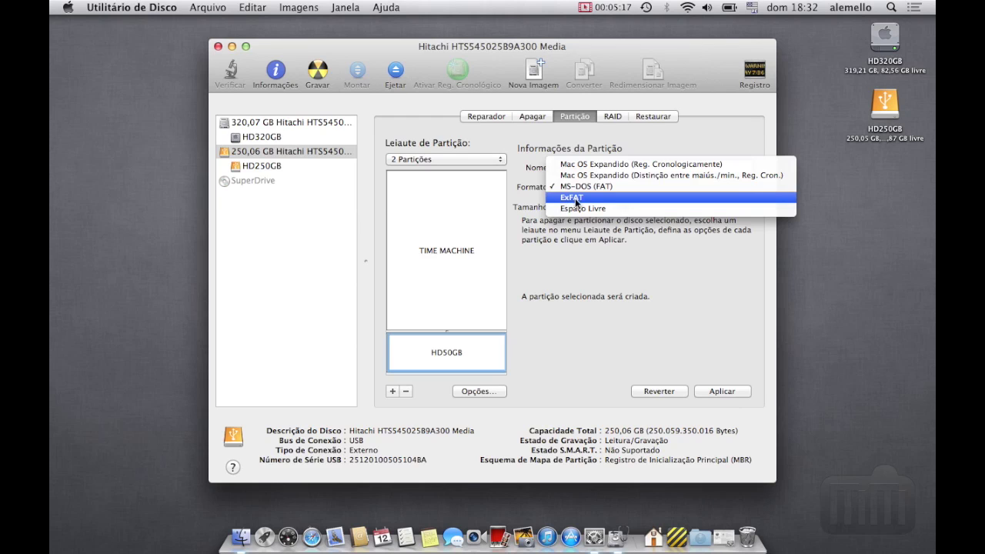
{"action": "left_click", "coordinate": [560, 199]}
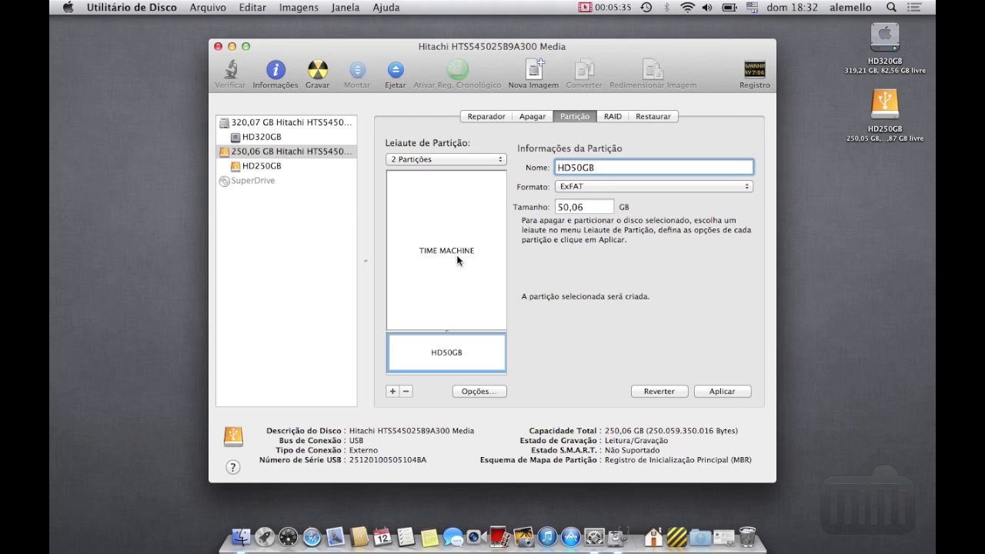
{"action": "left_click", "coordinate": [863, 141]}
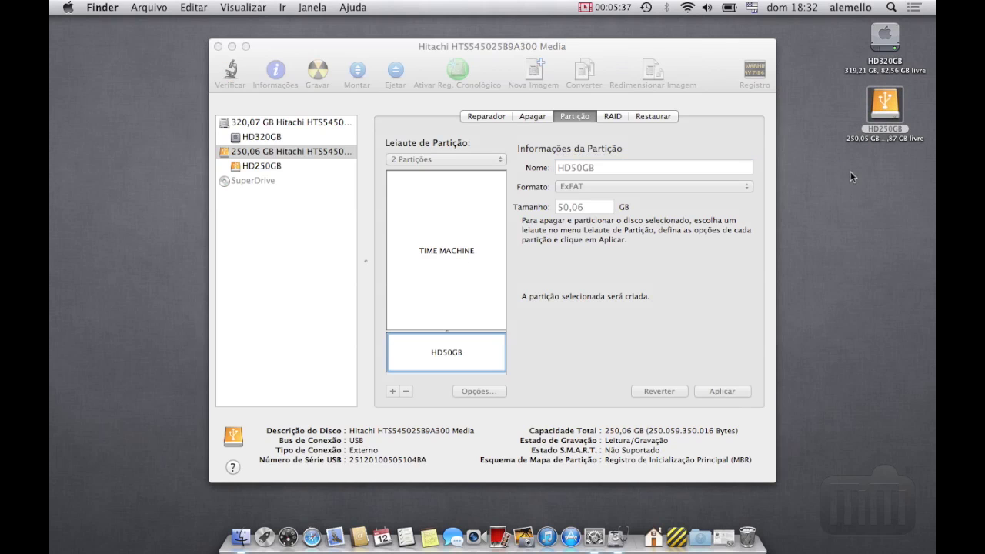
{"action": "left_click", "coordinate": [678, 252]}
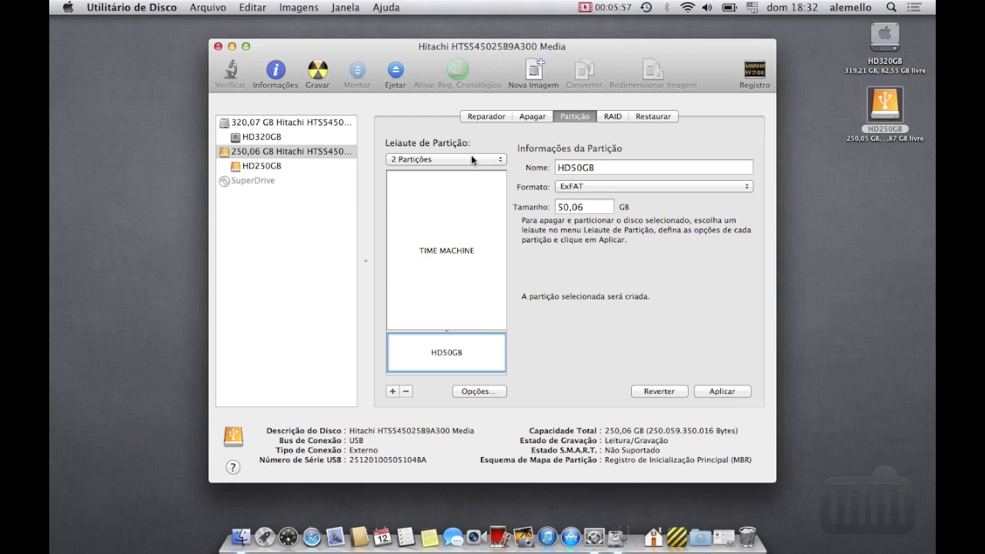
{"action": "left_click", "coordinate": [415, 160]}
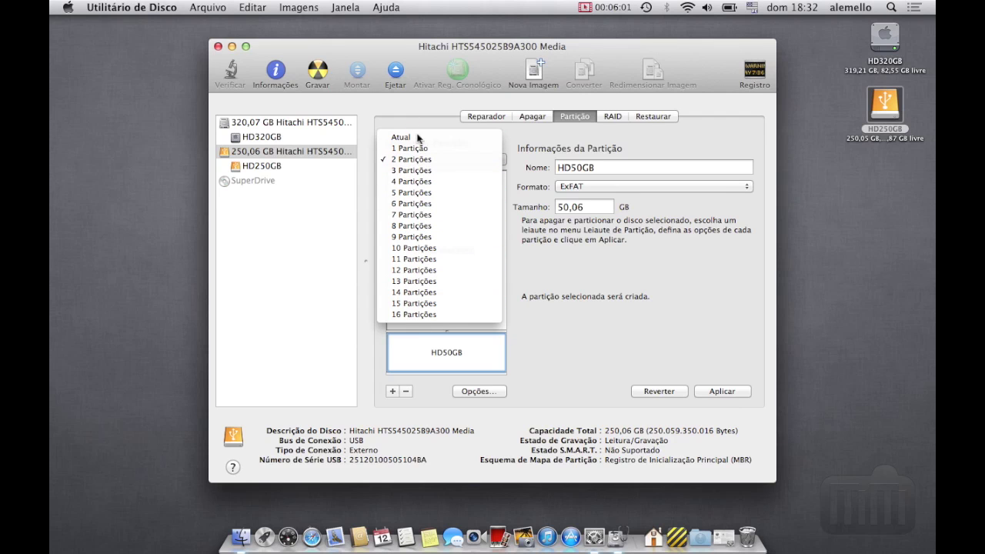
{"action": "left_click", "coordinate": [545, 281]}
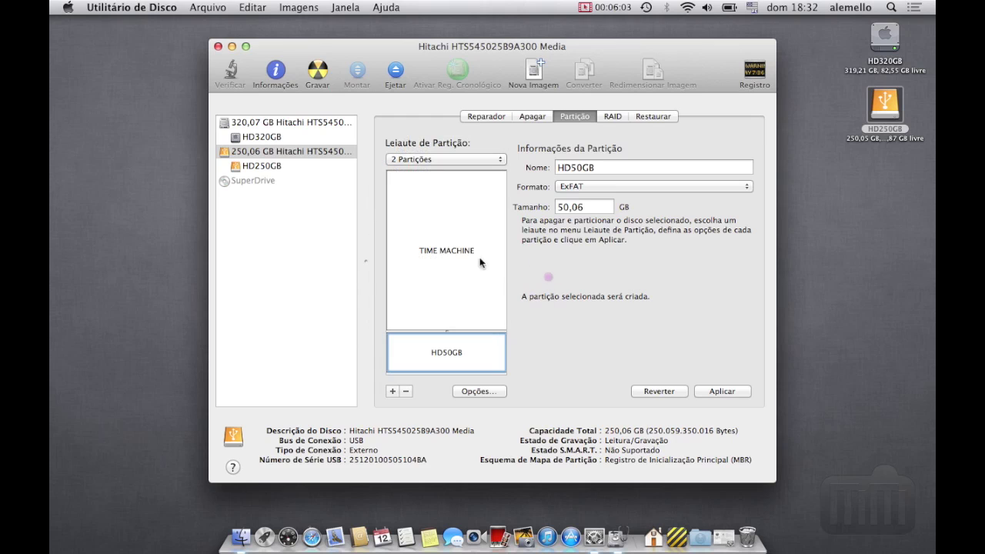
Review the settings of the TIME MACHINE and HD50GB partitions, and apply the partitioning to the external Hitachi disk.
{"action": "left_click", "coordinate": [436, 272]}
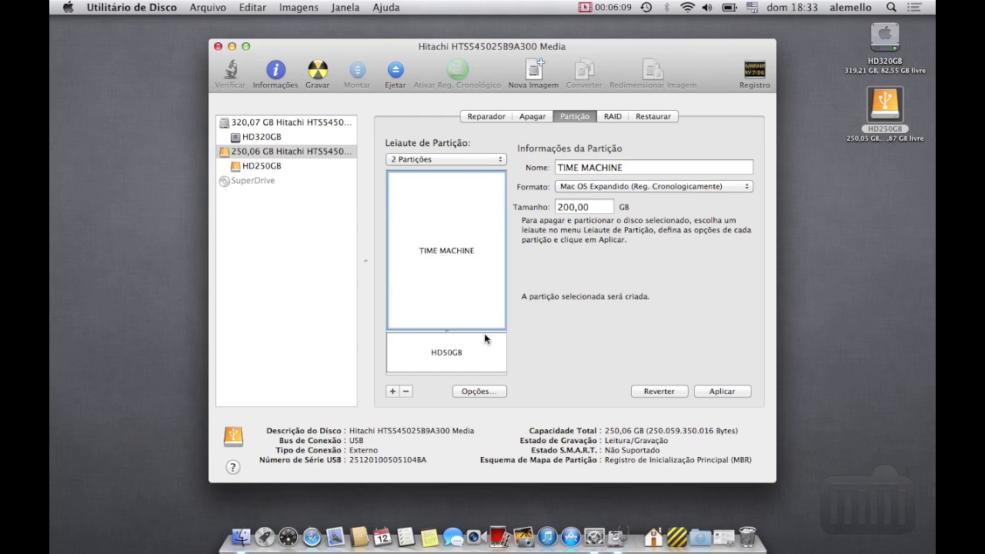
{"action": "left_click", "coordinate": [469, 355]}
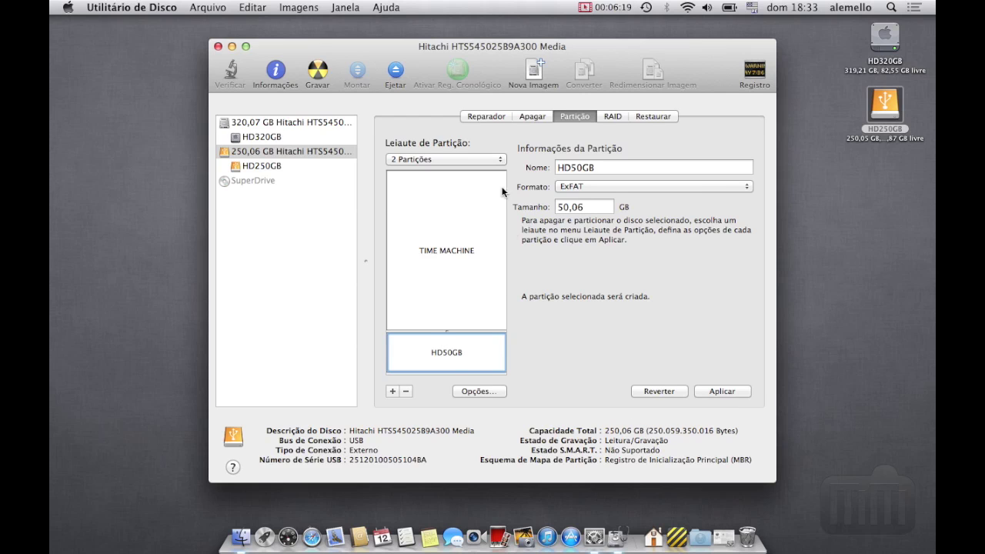
{"action": "left_click", "coordinate": [722, 391]}
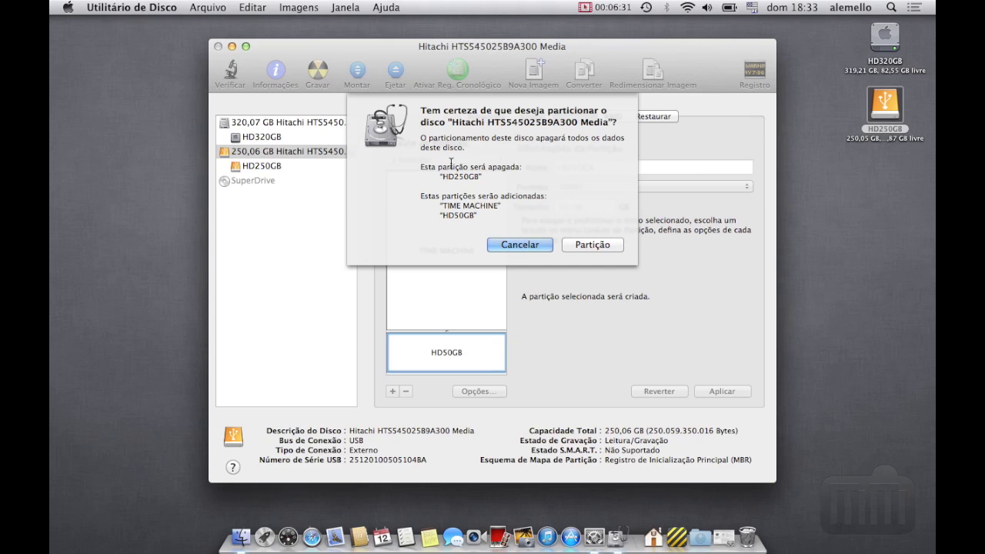
{"action": "left_click", "coordinate": [594, 246]}
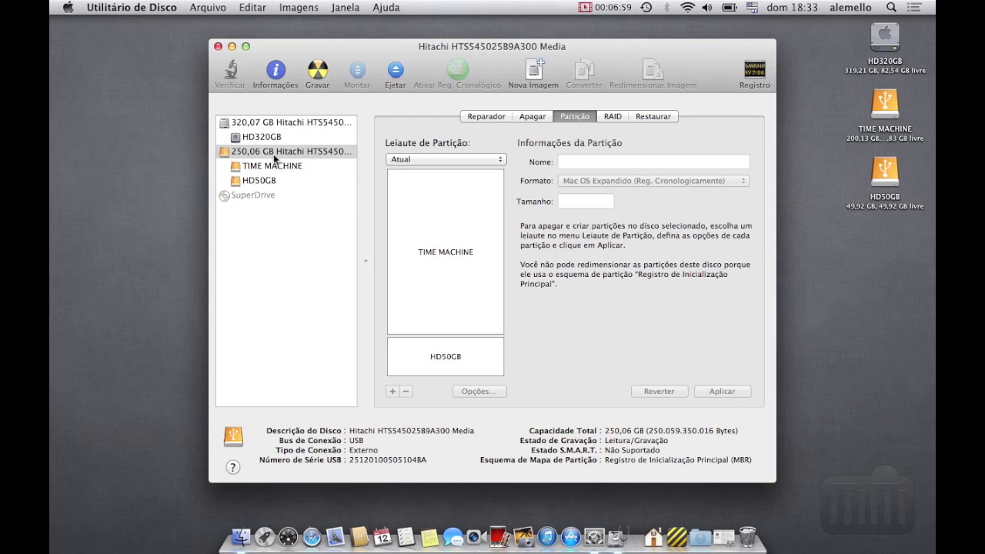
Examine the details of the external disk and its two volumes, including the erase formats offered for HD50GB.
{"action": "left_click", "coordinate": [240, 158]}
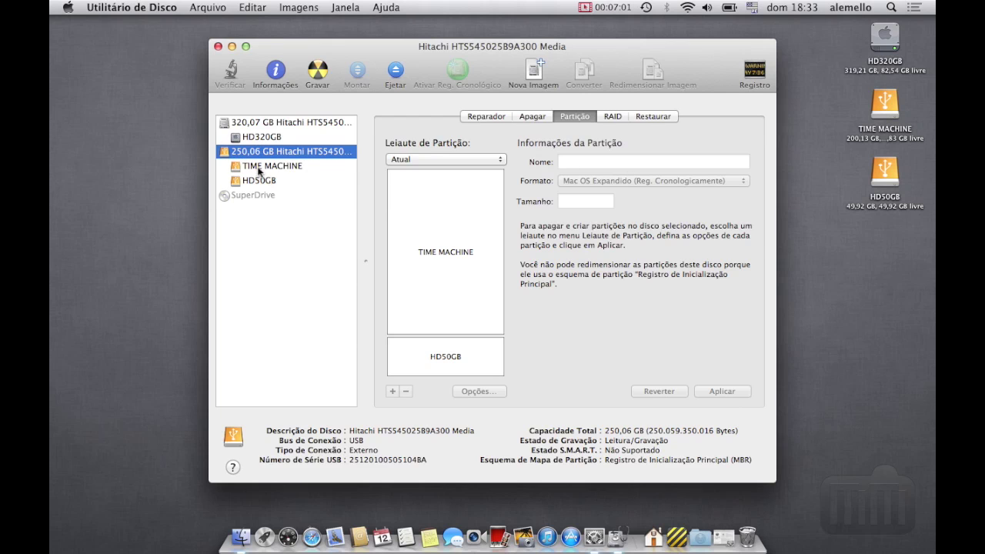
{"action": "left_click", "coordinate": [260, 171]}
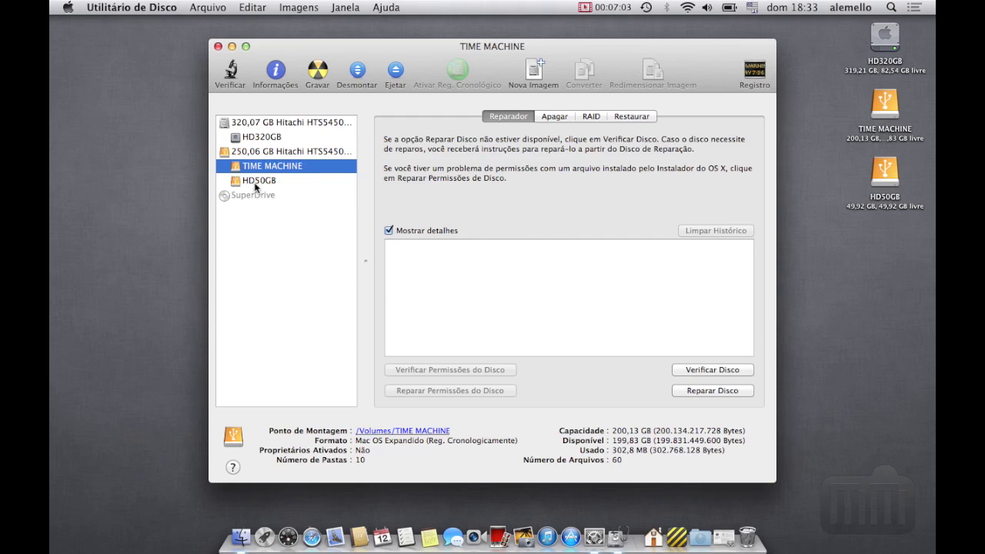
{"action": "left_click", "coordinate": [260, 182]}
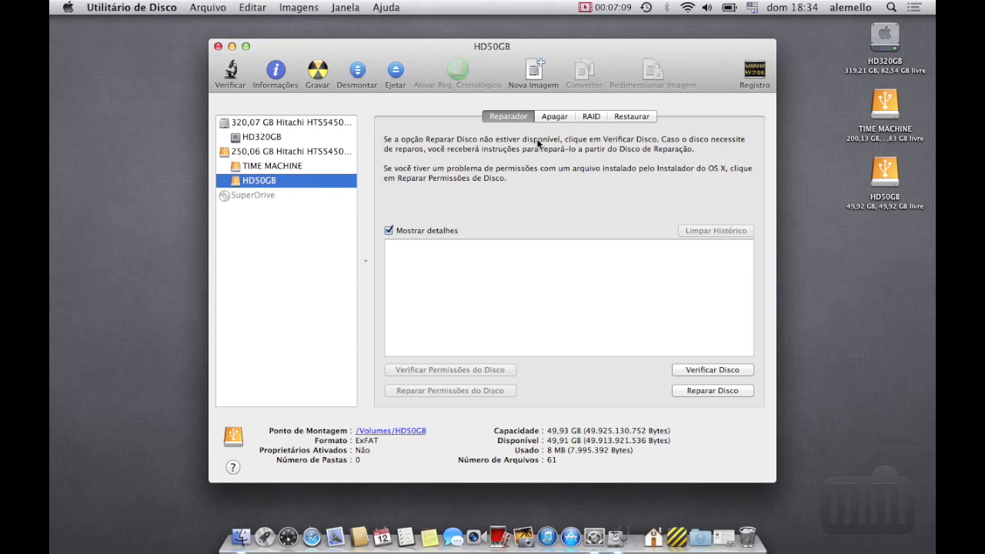
{"action": "left_click", "coordinate": [553, 117]}
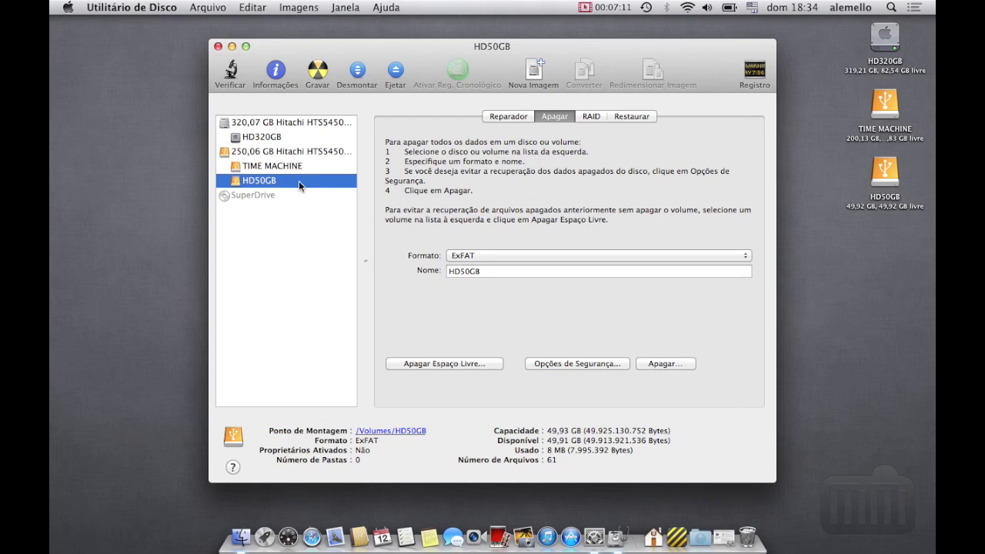
{"action": "left_click", "coordinate": [470, 257]}
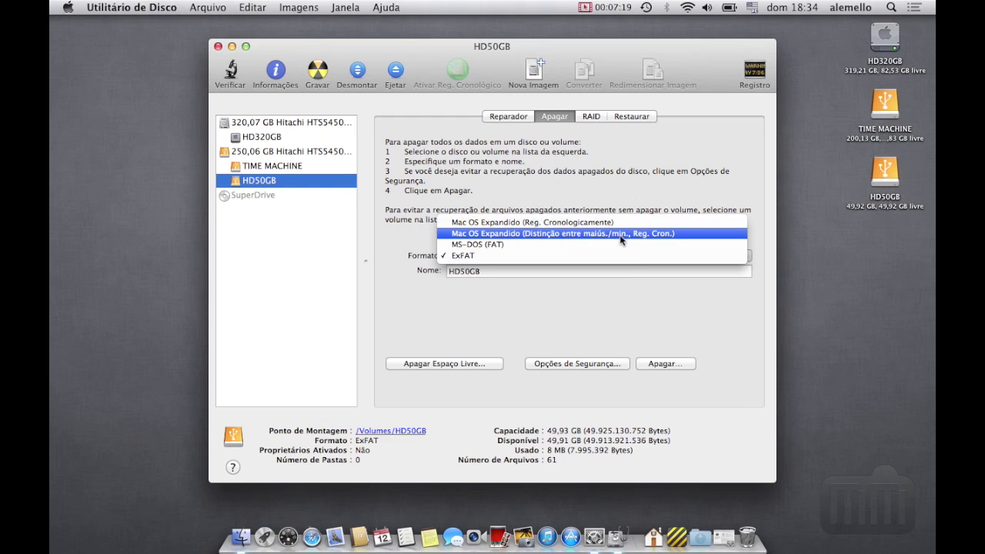
{"action": "left_click", "coordinate": [513, 284]}
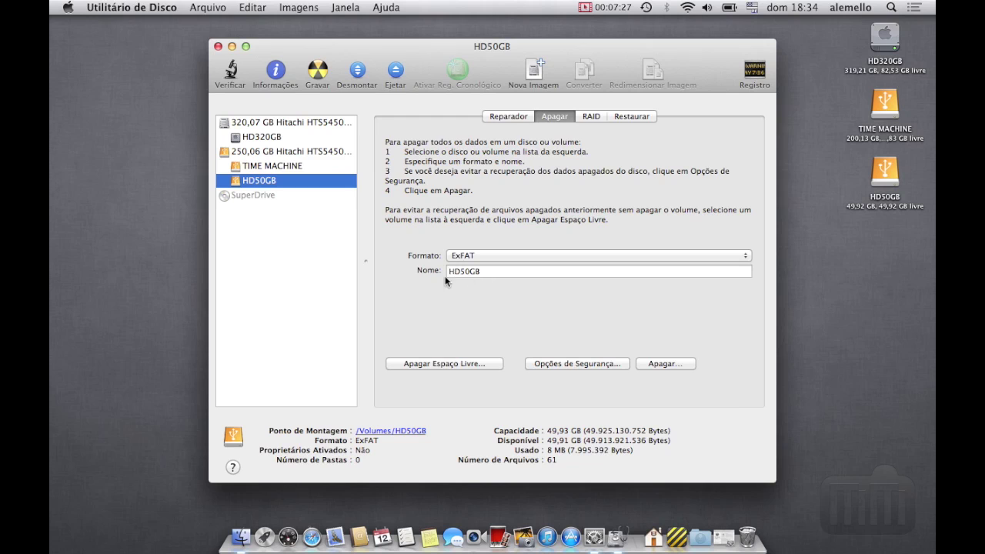
{"action": "left_click", "coordinate": [475, 256]}
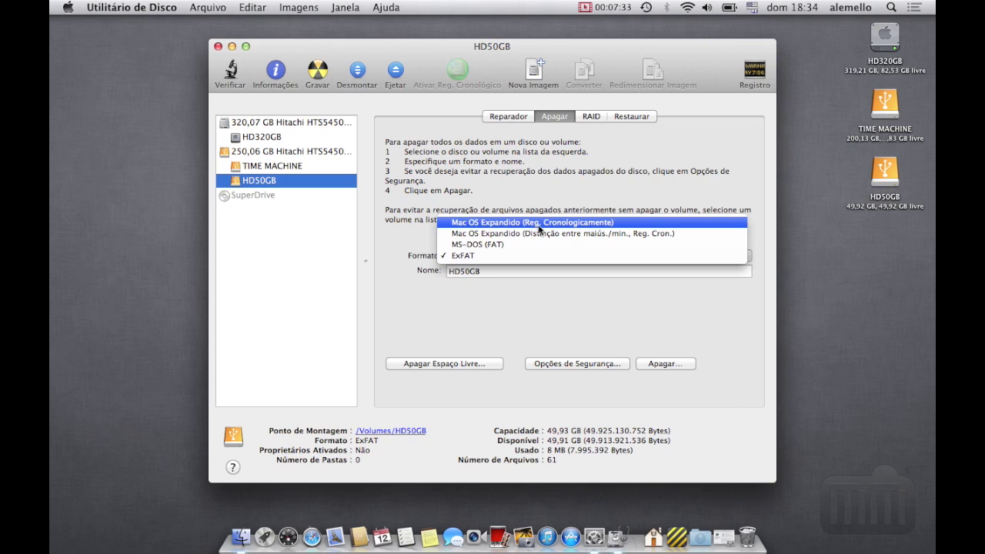
{"action": "left_click", "coordinate": [505, 336]}
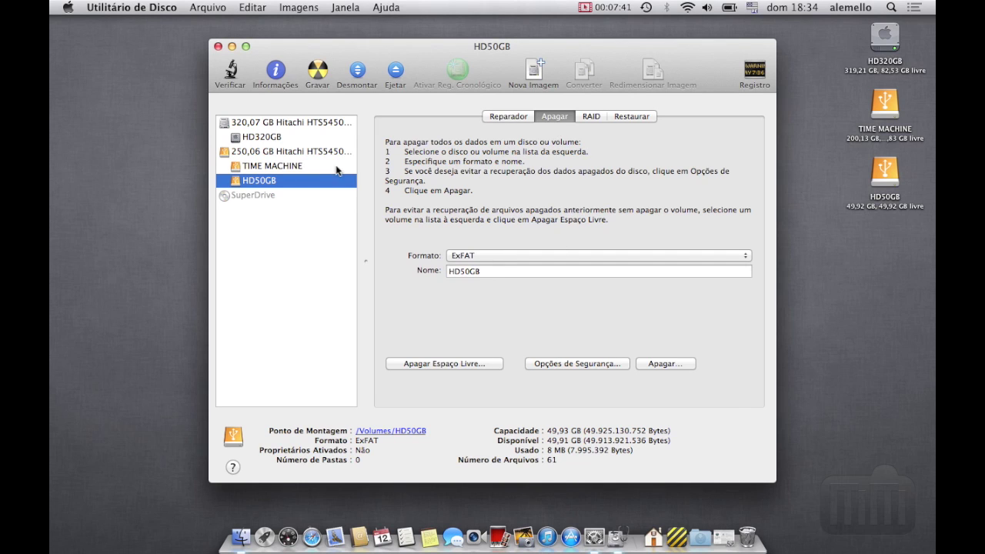
{"action": "left_click", "coordinate": [306, 151]}
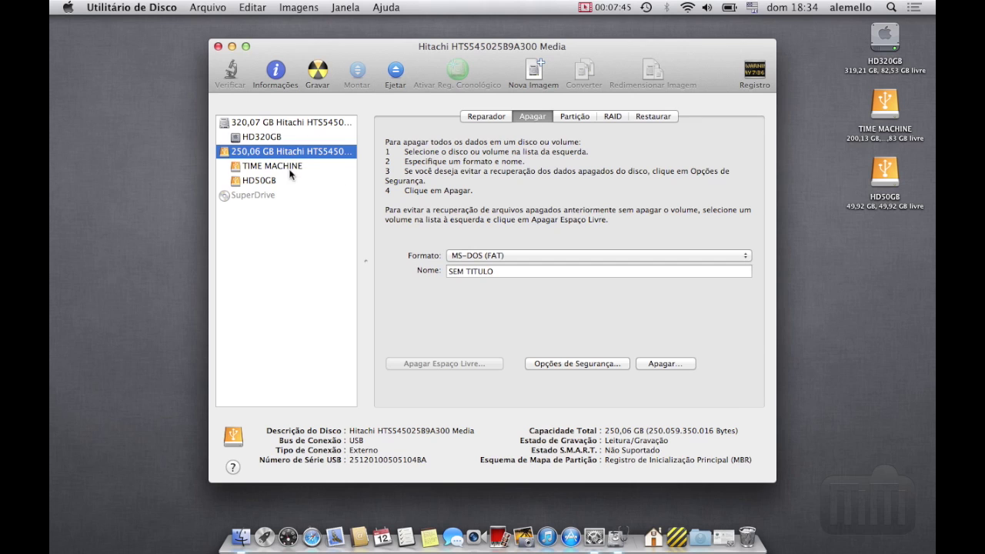
{"action": "left_click", "coordinate": [279, 167]}
{"action": "left_click", "coordinate": [260, 180]}
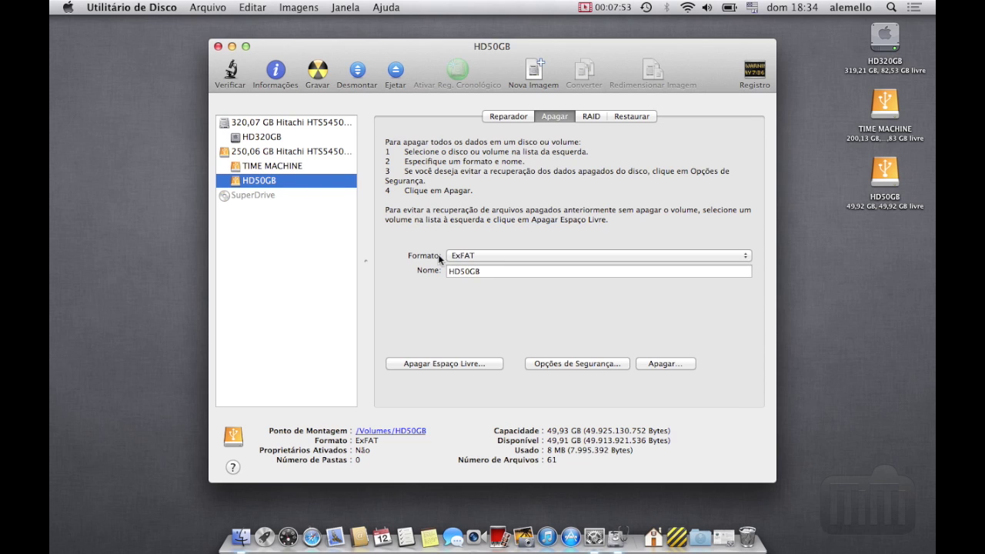
{"action": "left_click", "coordinate": [304, 166]}
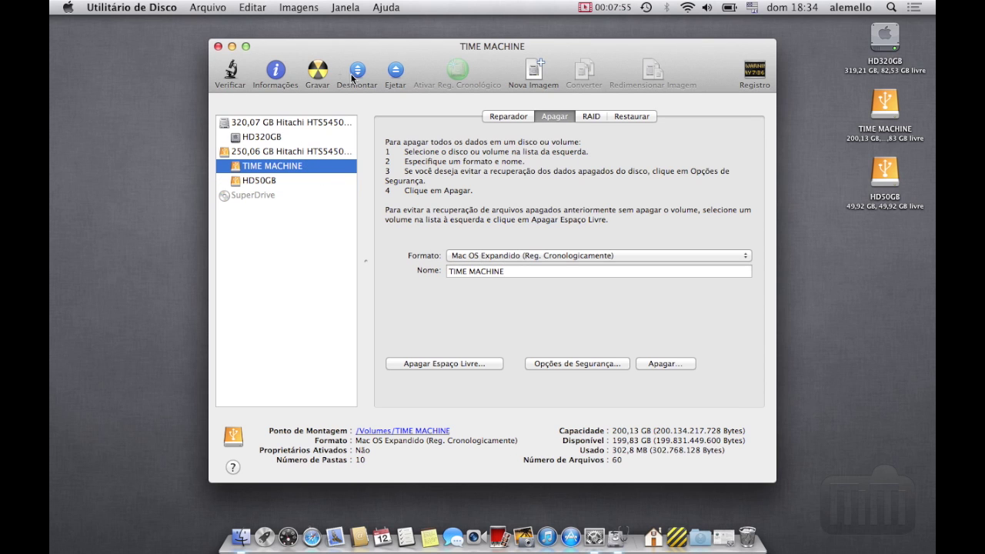
Quit Utilitário de Disco and switch to the Time Machine settings in Preferências do Sistema.
{"action": "left_click", "coordinate": [144, 8]}
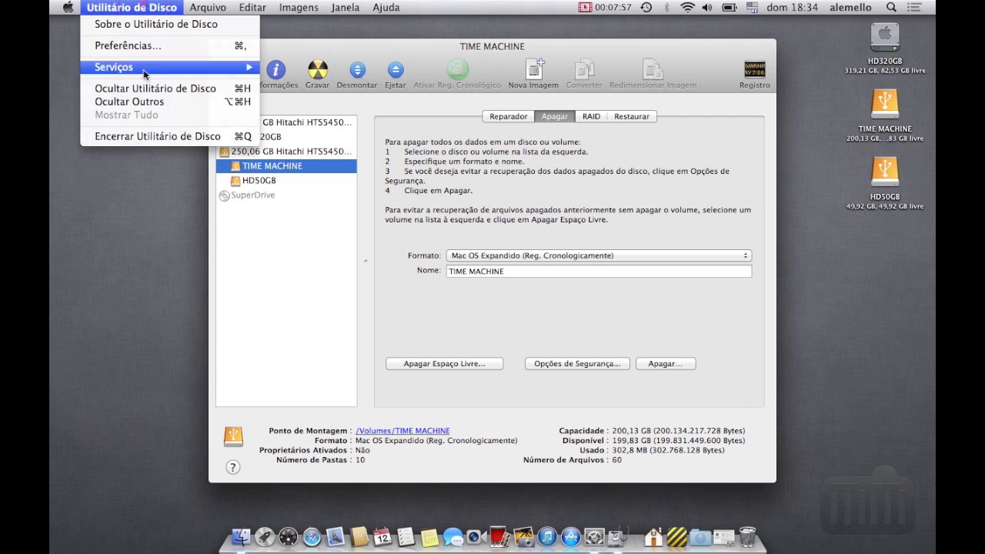
{"action": "left_click", "coordinate": [112, 139]}
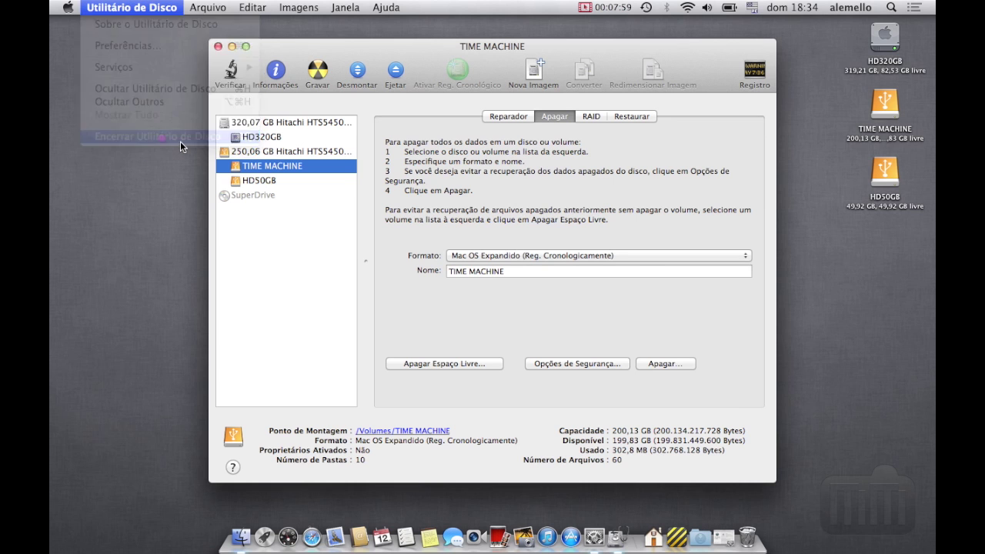
{"action": "left_click", "coordinate": [605, 527]}
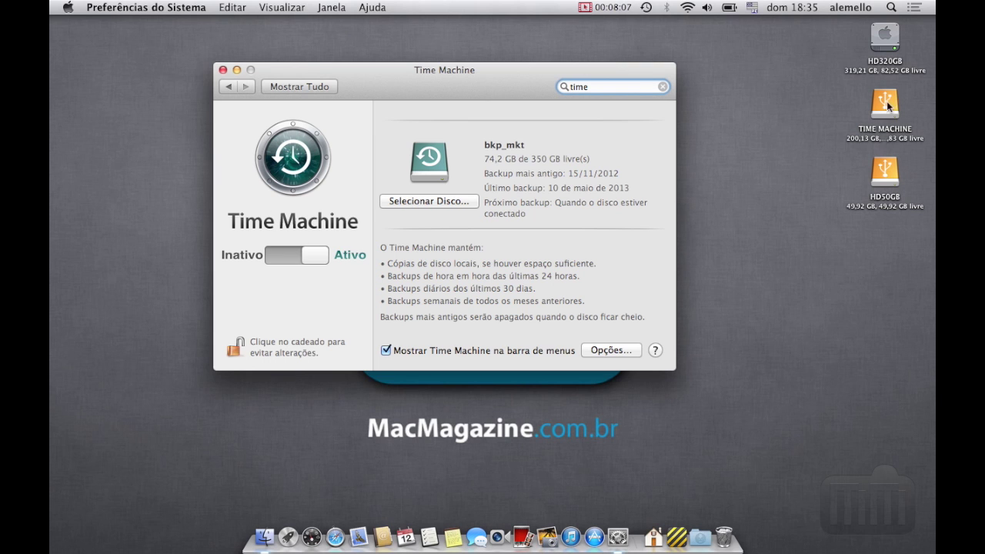
Try to select the TIME MACHINE volume as the backup disk, cancelling at the choice between replacing bkp_mkt and using both.
{"action": "left_click", "coordinate": [421, 201]}
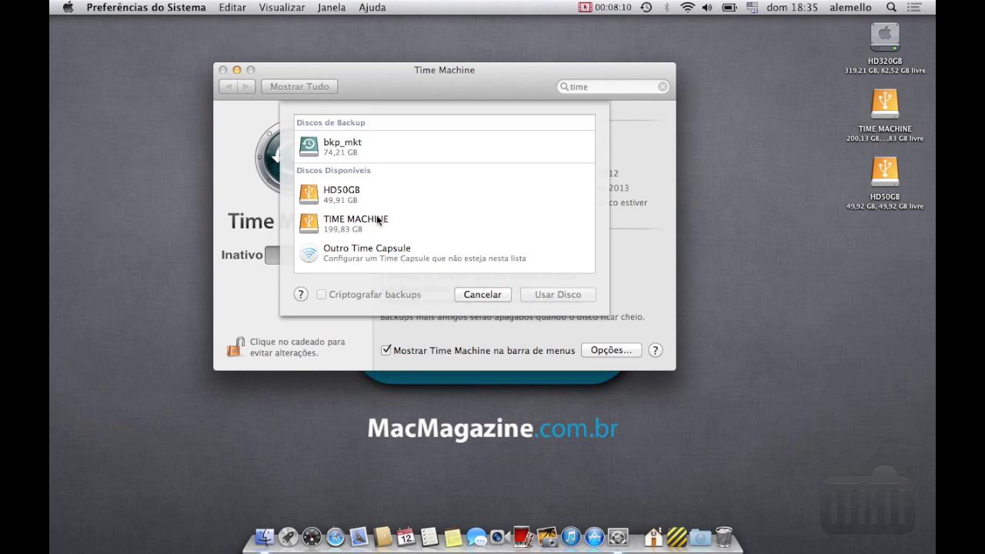
{"action": "left_click", "coordinate": [333, 227]}
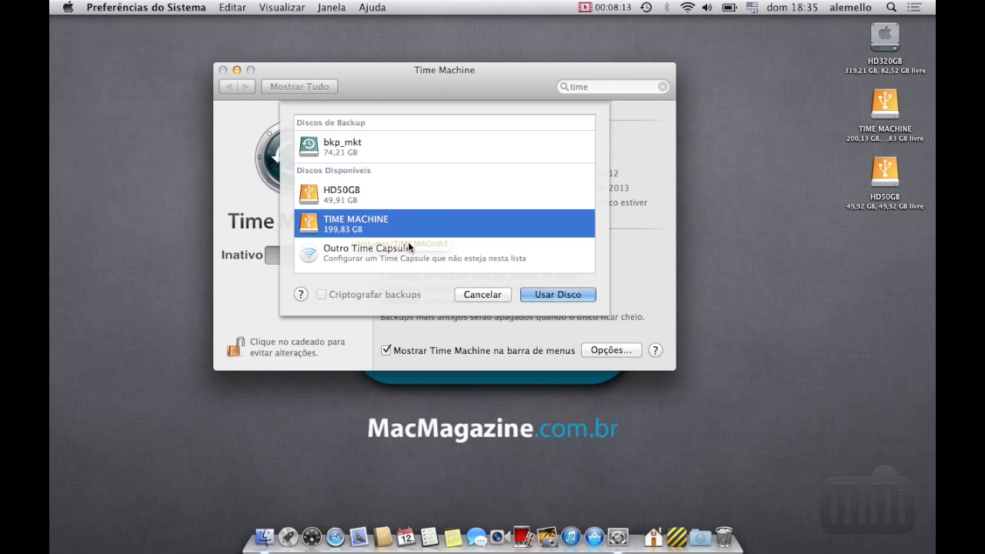
{"action": "left_click", "coordinate": [549, 295]}
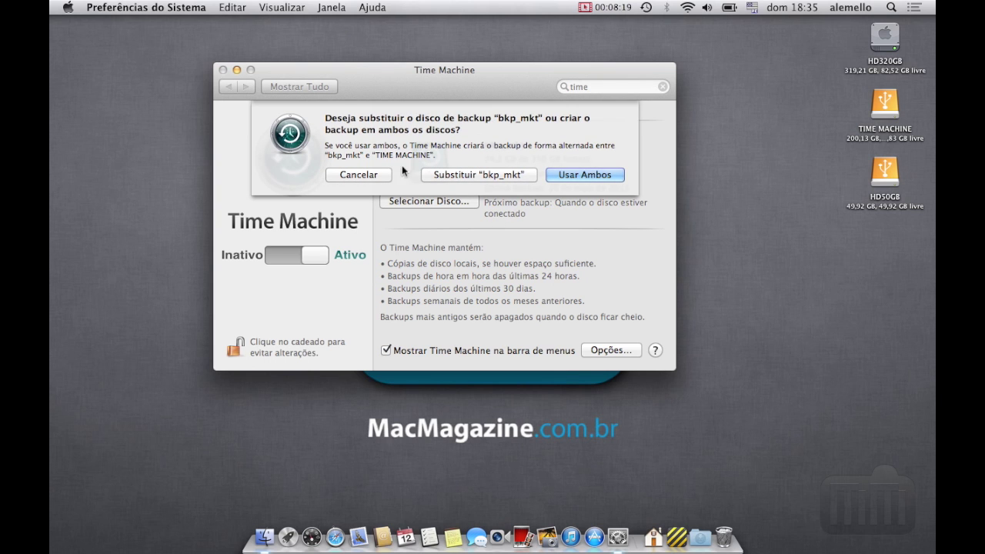
{"action": "left_click", "coordinate": [359, 176]}
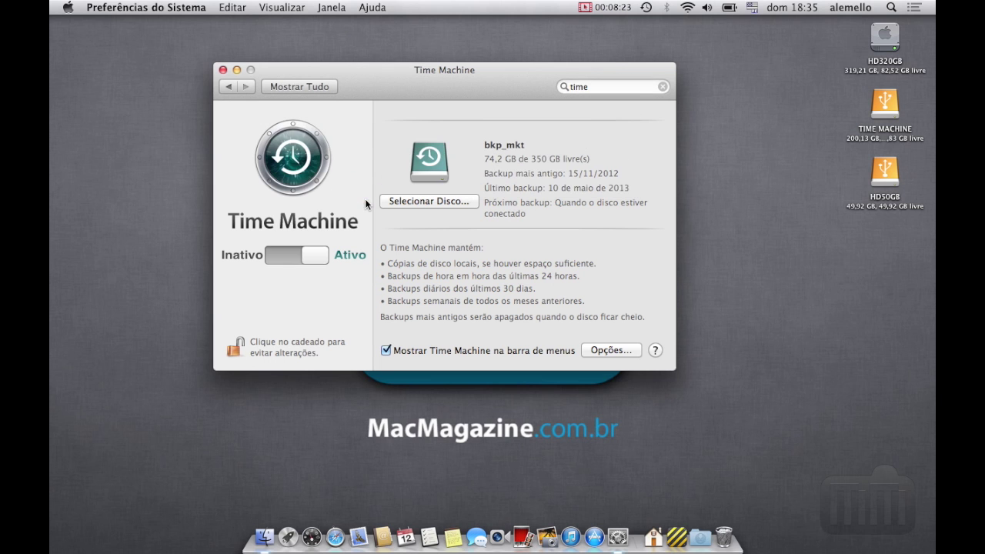
Eject the TIME MACHINE and HD50GB volumes from the desktop and shift the Time Machine preferences window slightly upward.
{"action": "left_click_drag", "start_coordinate": [812, 86], "coordinate": [906, 251]}
{"action": "left_click_drag", "start_coordinate": [884, 176], "coordinate": [728, 537]}
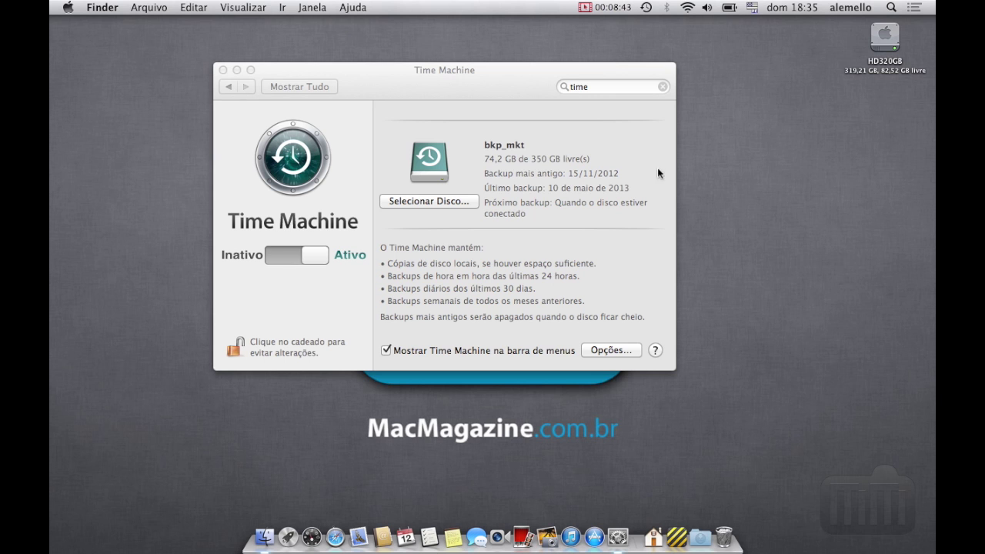
{"action": "left_click_drag", "start_coordinate": [529, 88], "coordinate": [514, 57]}
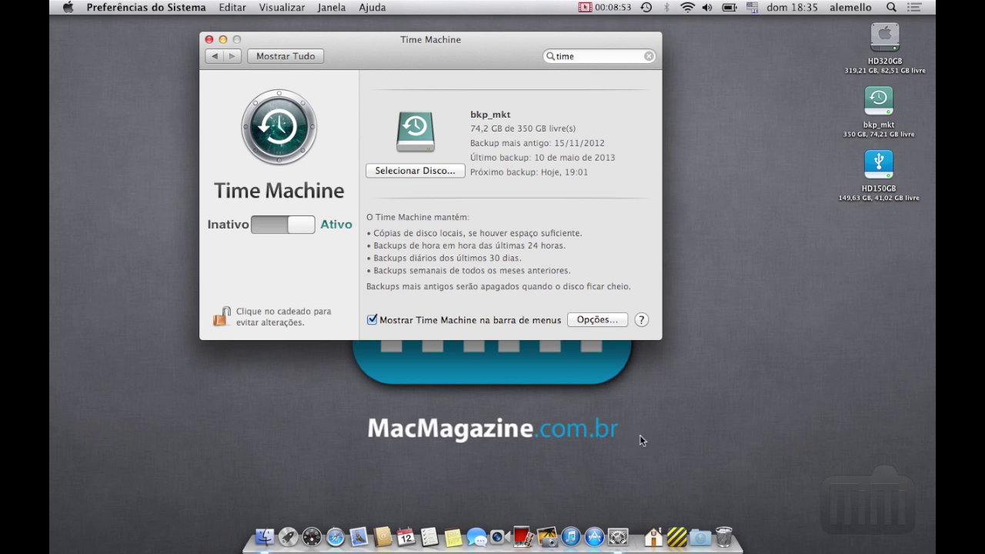
Find and launch Utilitário de Disco by searching the installed apps for "utilit".
{"action": "right_click", "coordinate": [569, 365]}
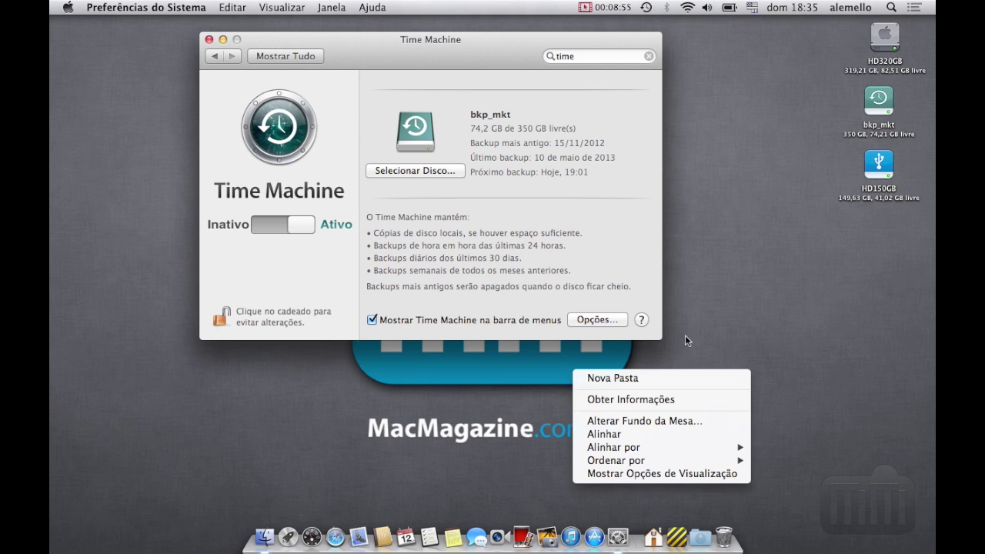
{"action": "key", "text": "Escape"}
{"action": "key", "text": "F4"}
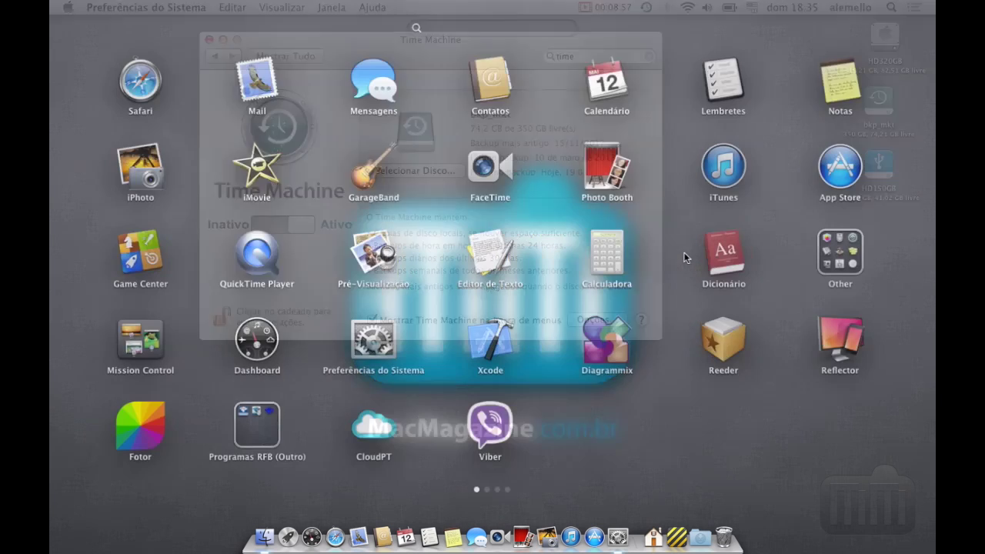
{"action": "type", "text": "utilit"}
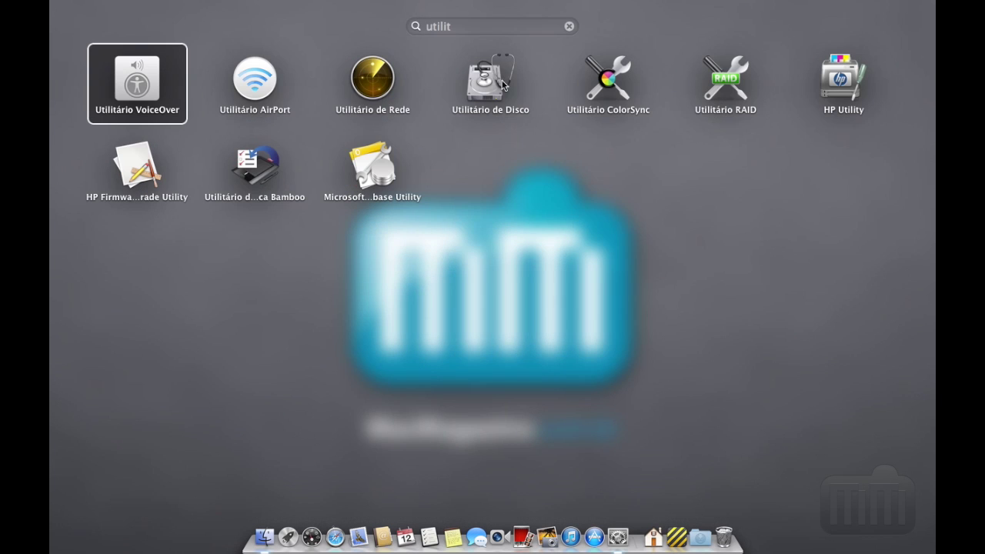
{"action": "left_click", "coordinate": [502, 83]}
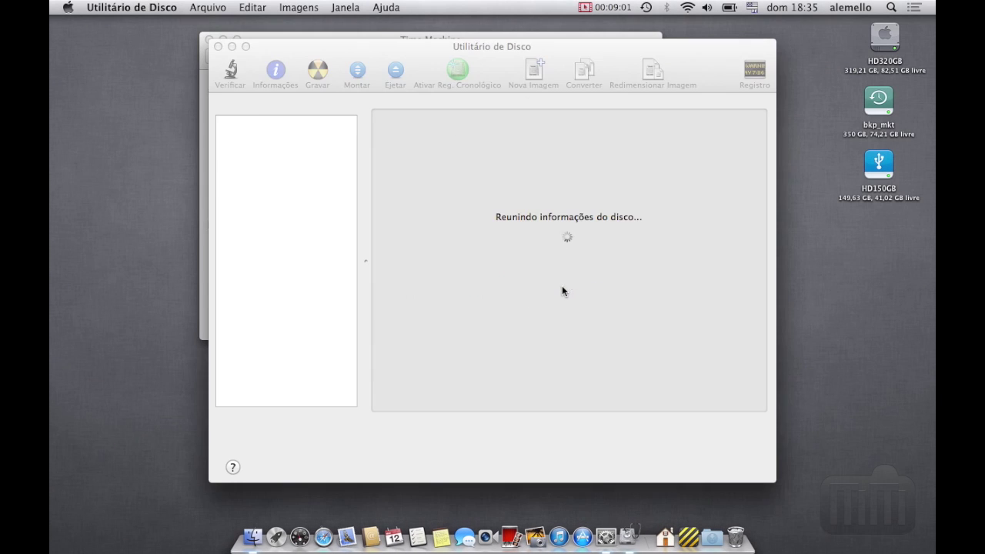
Examine the partition layout of the 500,11 GB external disk, including its bkp_mkt and HD150GB partitions, and close Utilitário de Disco.
{"action": "left_click", "coordinate": [259, 151]}
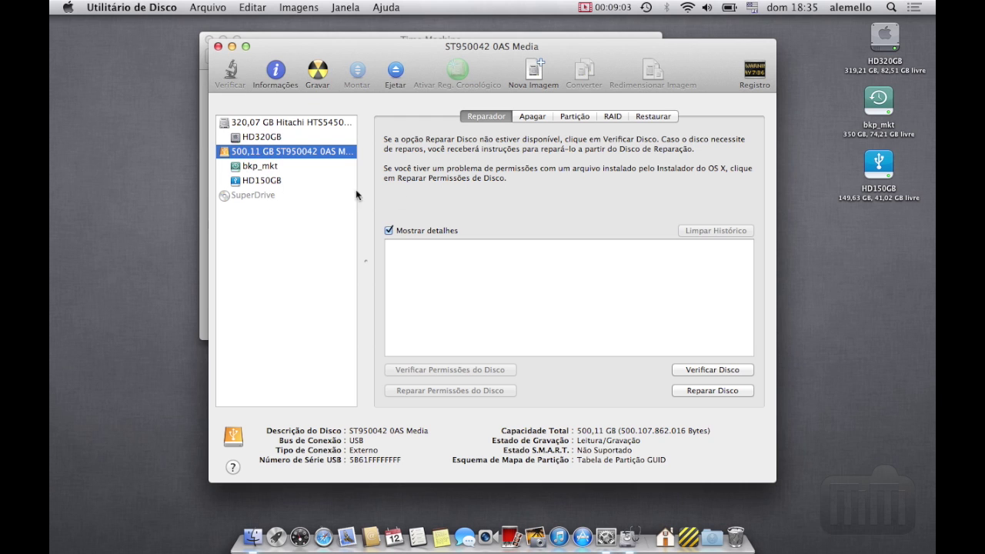
{"action": "left_click", "coordinate": [248, 167]}
{"action": "left_click", "coordinate": [293, 153]}
{"action": "left_click", "coordinate": [570, 117]}
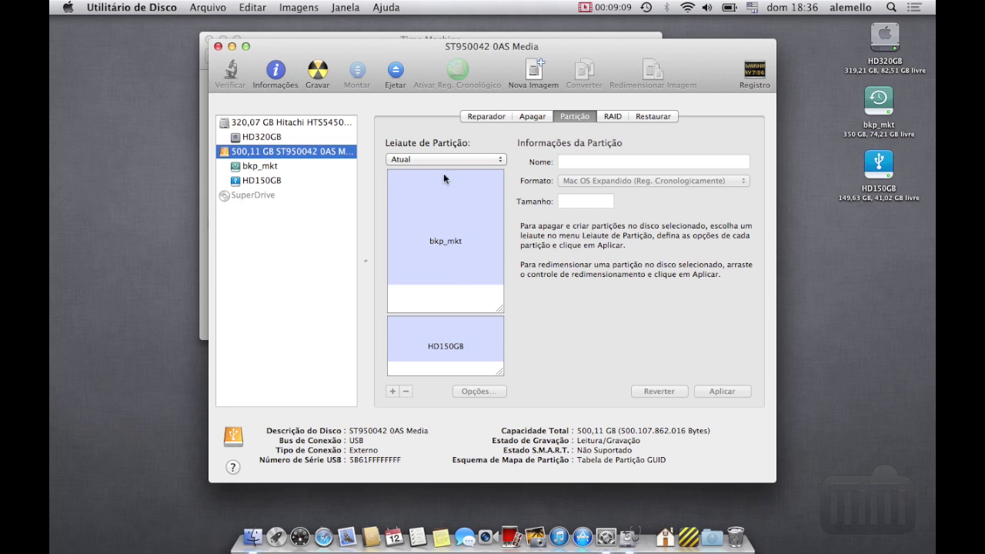
{"action": "left_click", "coordinate": [443, 174]}
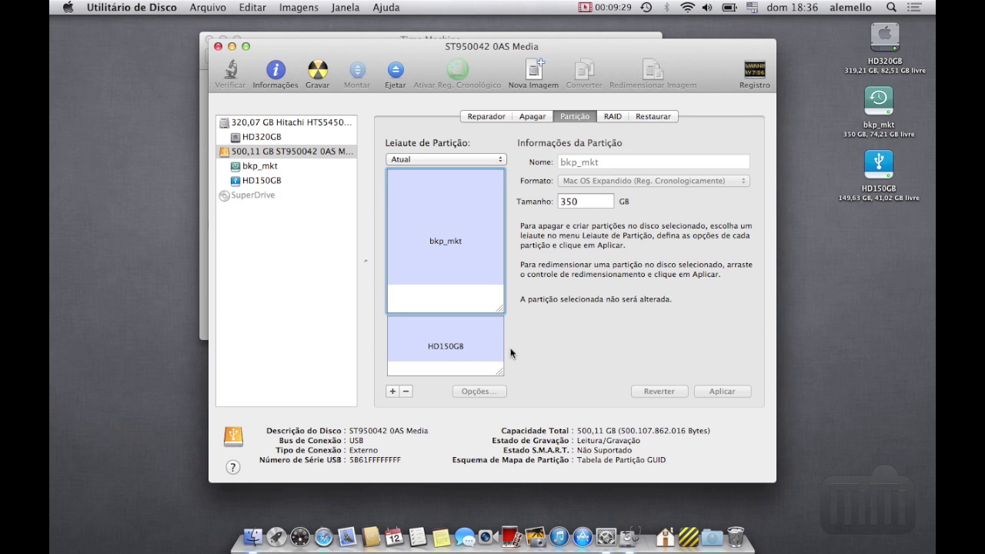
{"action": "left_click", "coordinate": [486, 360]}
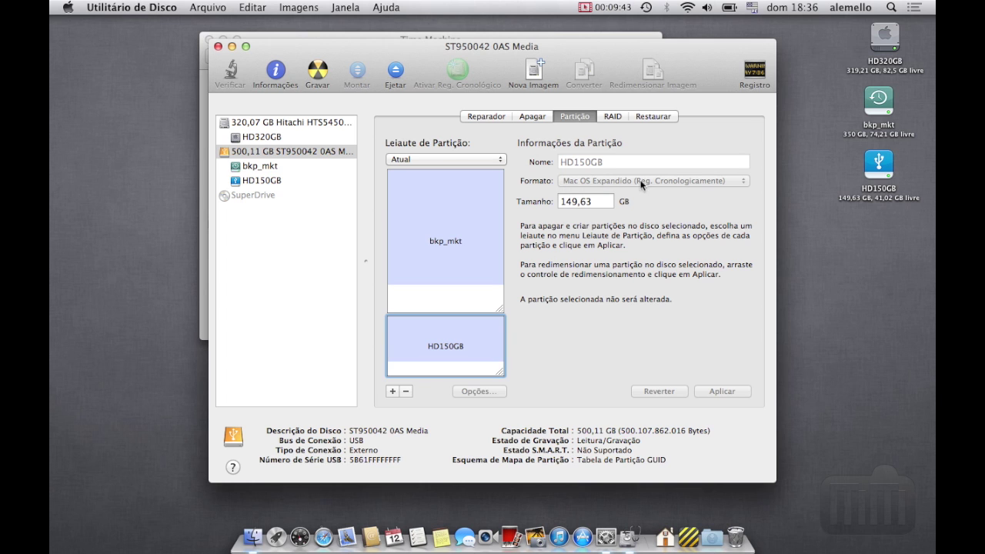
{"action": "left_click", "coordinate": [218, 46]}
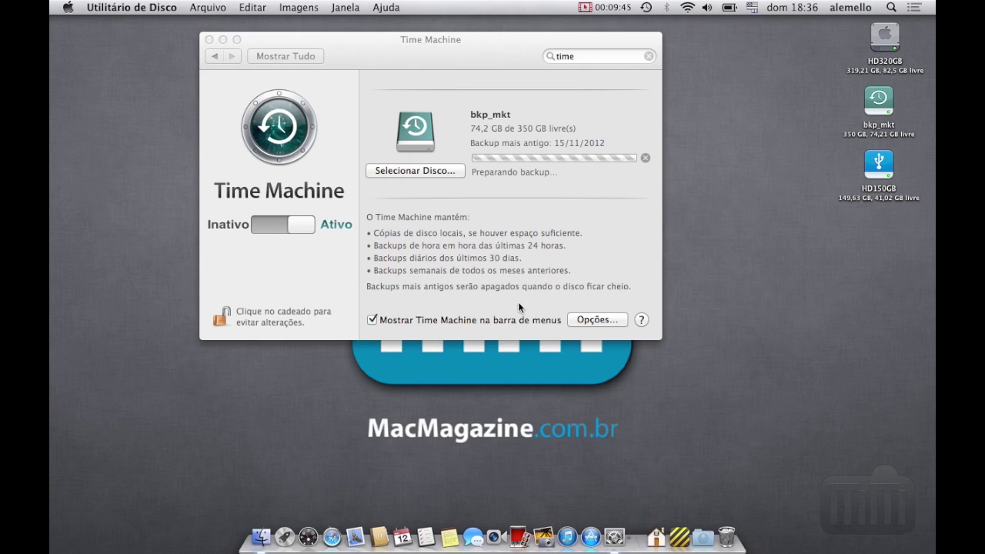
Return to the Time Machine preferences and review the disks offered for backup without choosing one.
{"action": "left_click", "coordinate": [353, 213]}
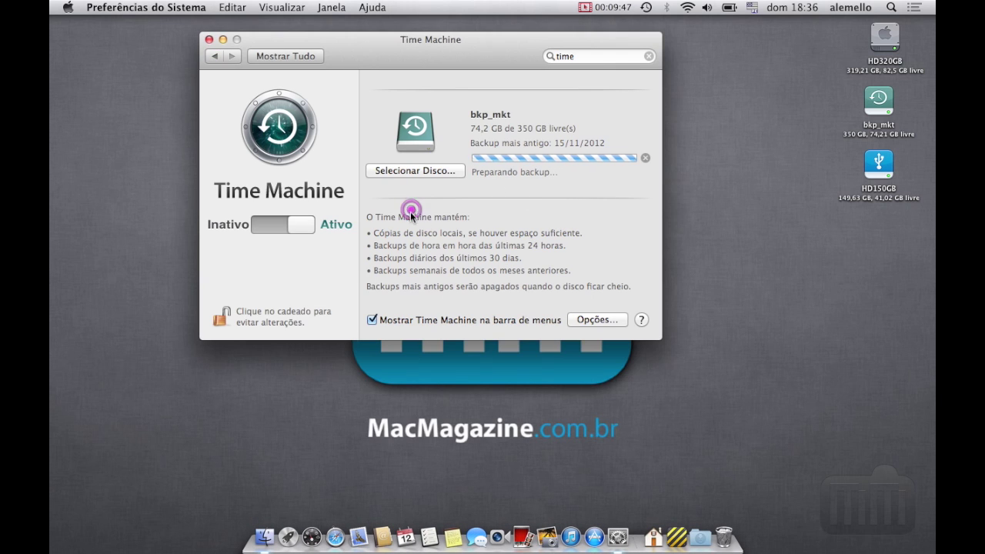
{"action": "left_click", "coordinate": [414, 171]}
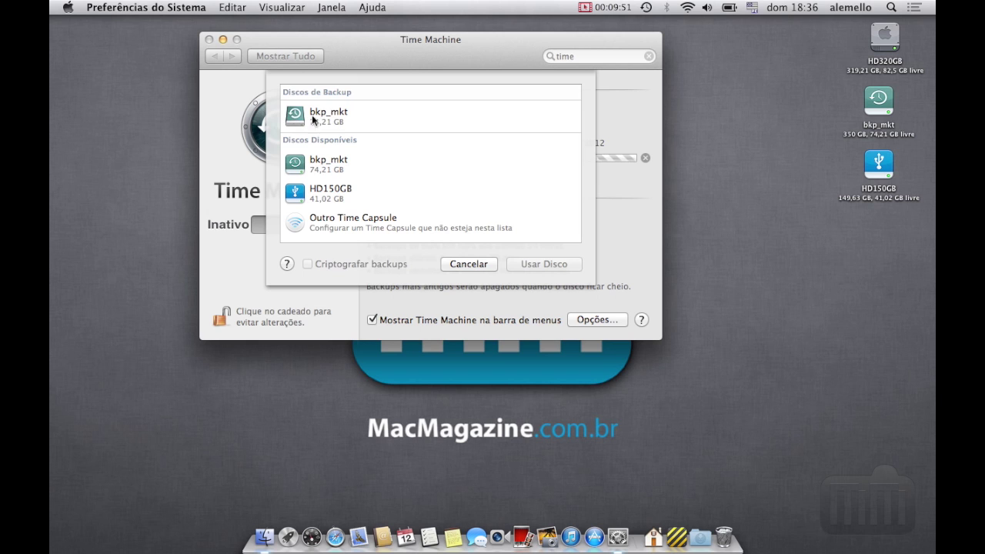
{"action": "left_click", "coordinate": [469, 265]}
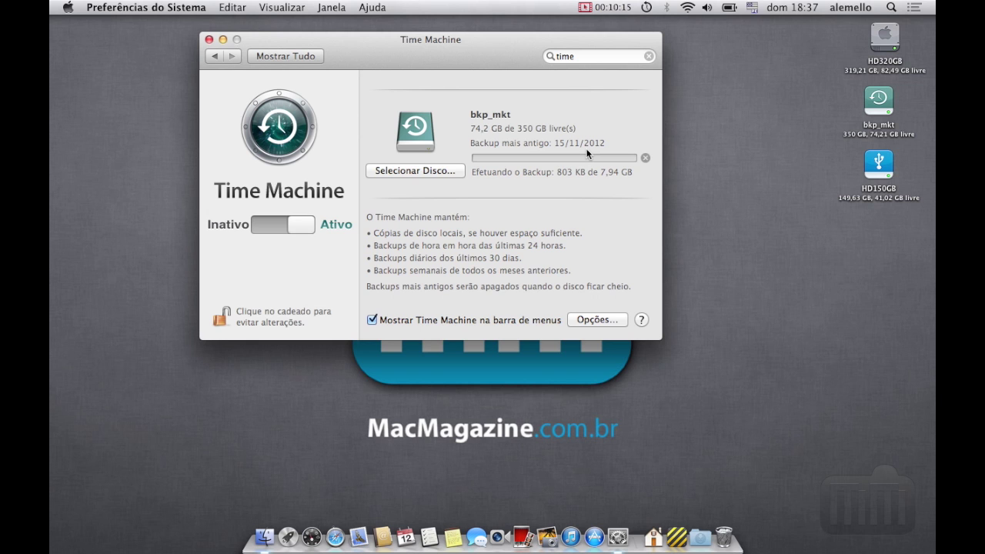
Try to add an item to the Time Machine exclusions and remove /jobs/080 jornada HD 2012/videos from them, cancelling the changes.
{"action": "left_click", "coordinate": [598, 321]}
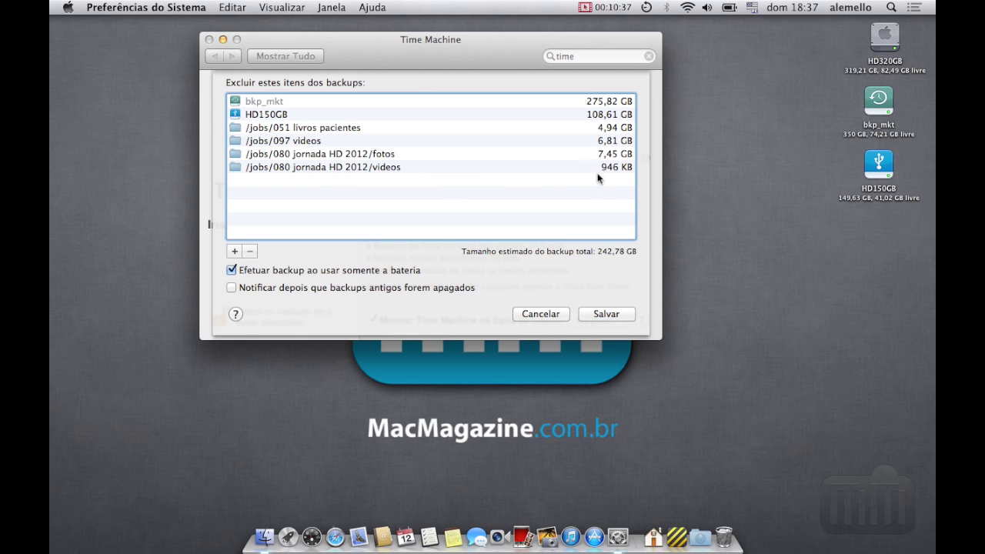
{"action": "left_click", "coordinate": [276, 168]}
{"action": "left_click", "coordinate": [235, 251]}
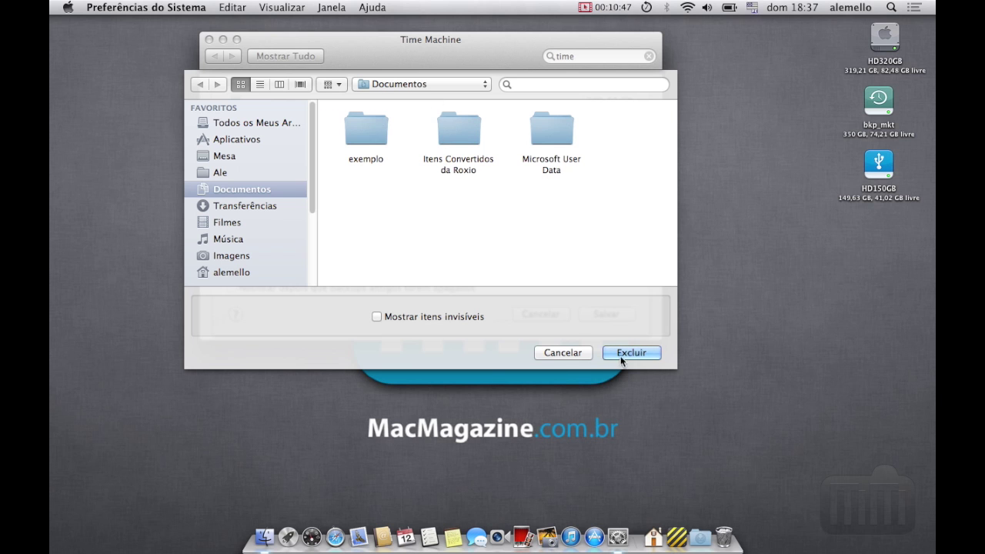
{"action": "left_click", "coordinate": [559, 354]}
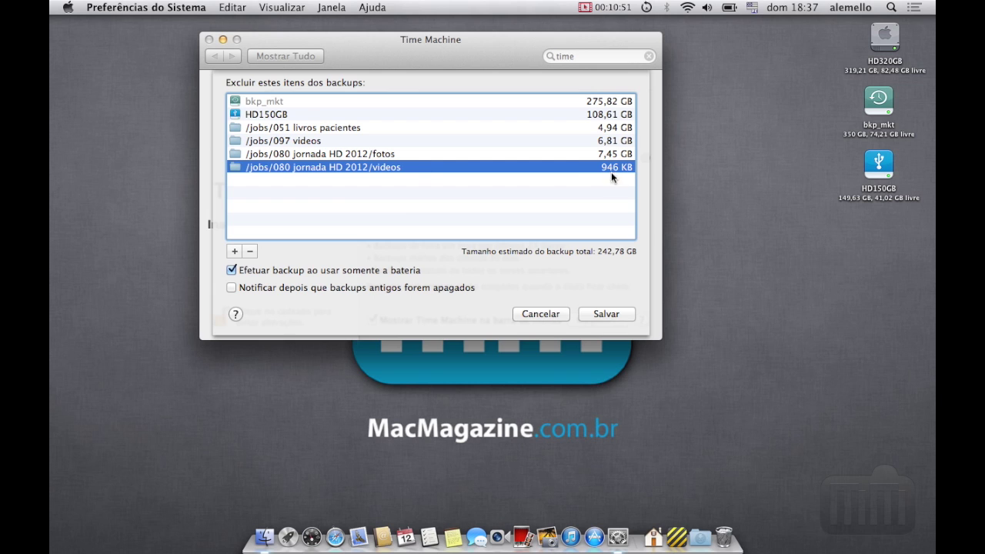
{"action": "left_click", "coordinate": [250, 252]}
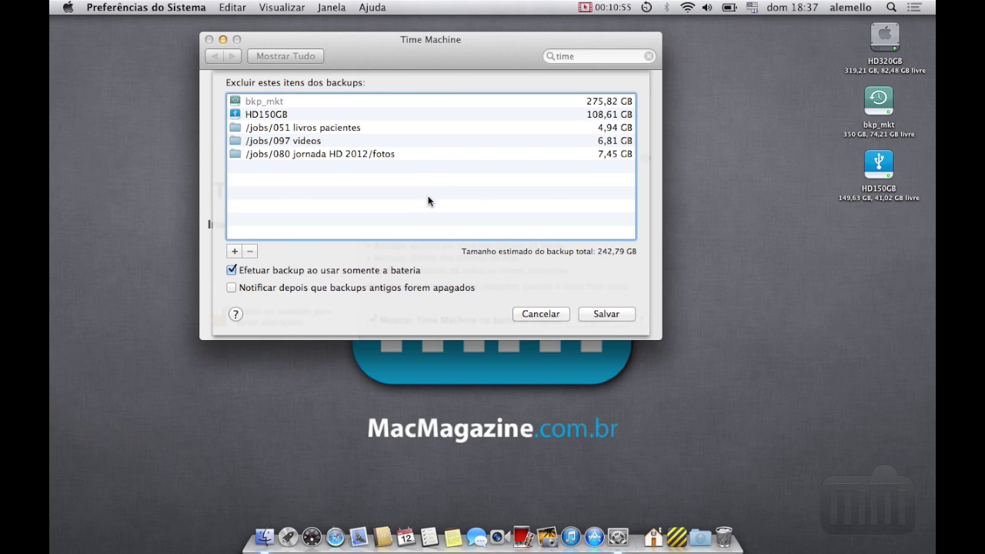
{"action": "left_click", "coordinate": [601, 157]}
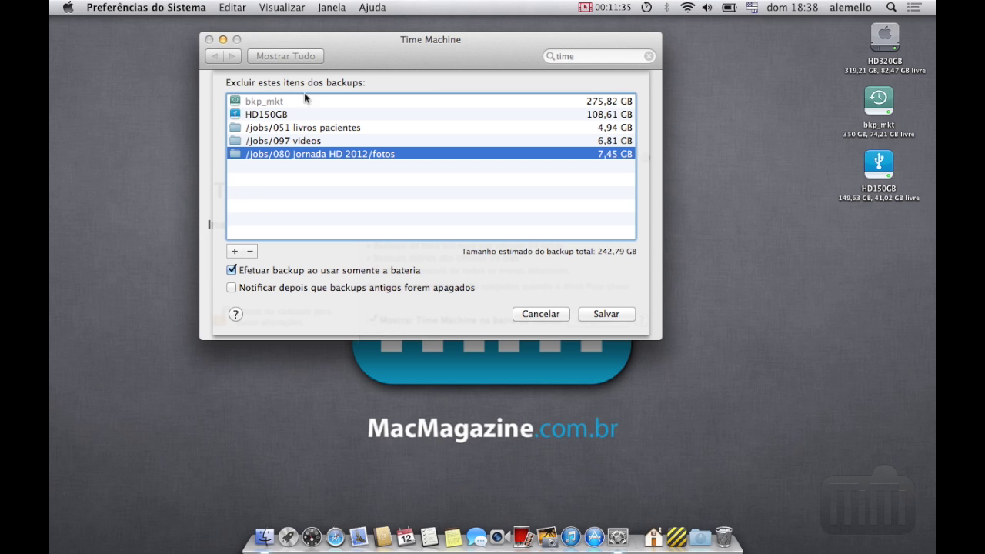
{"action": "left_click", "coordinate": [541, 315]}
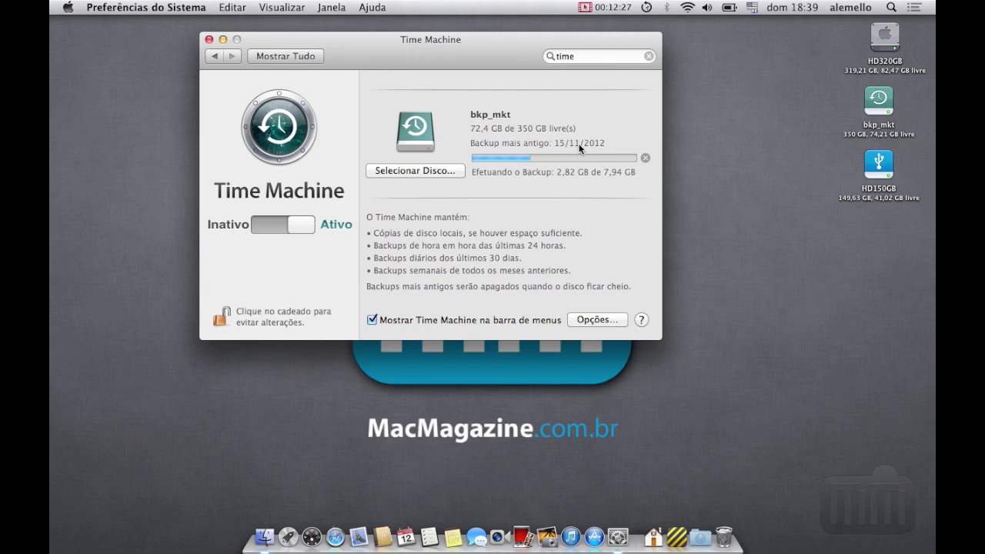
Quit Preferências do Sistema, check the Time Machine status options, and open the pictures folder in Finder.
{"action": "left_click", "coordinate": [170, 8]}
{"action": "left_click", "coordinate": [145, 116]}
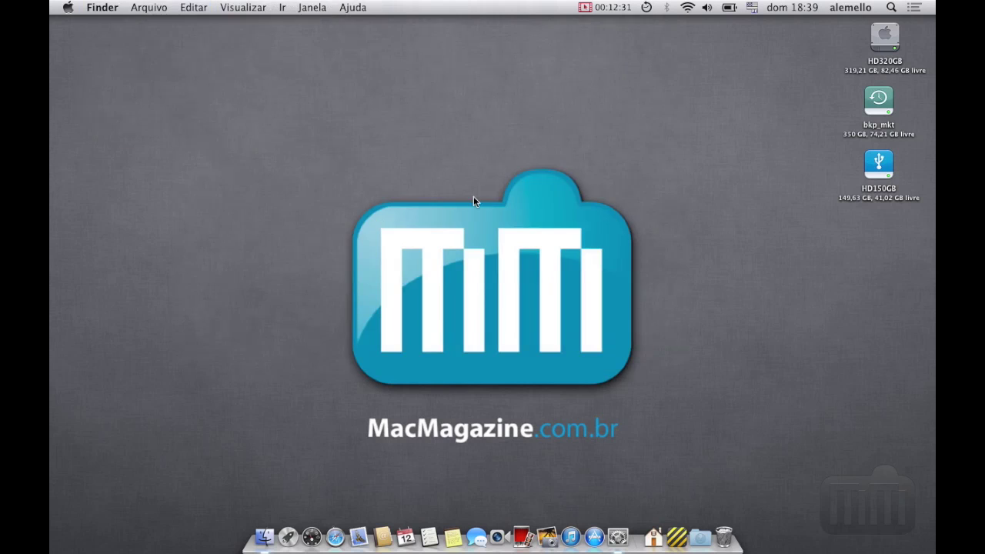
{"action": "left_click", "coordinate": [646, 8]}
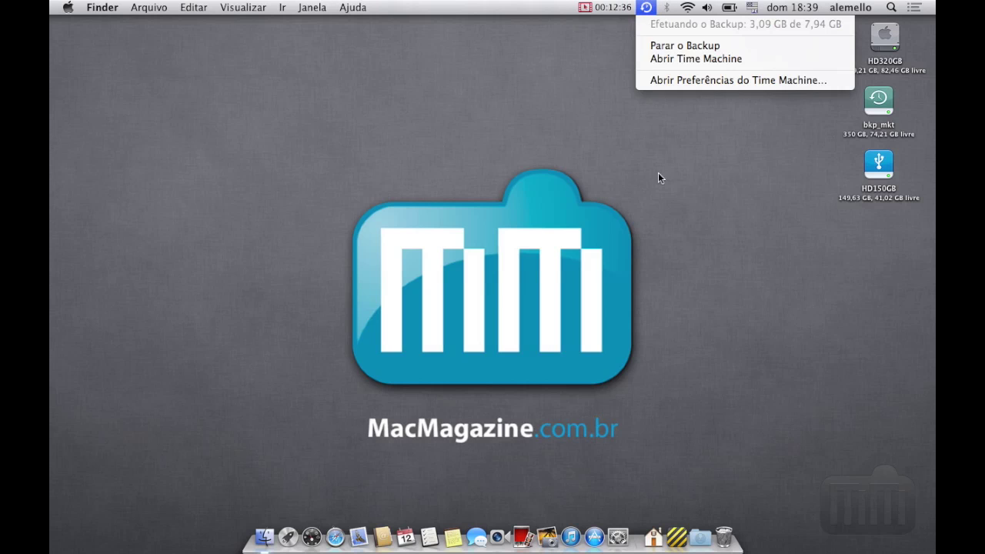
{"action": "left_click", "coordinate": [671, 60]}
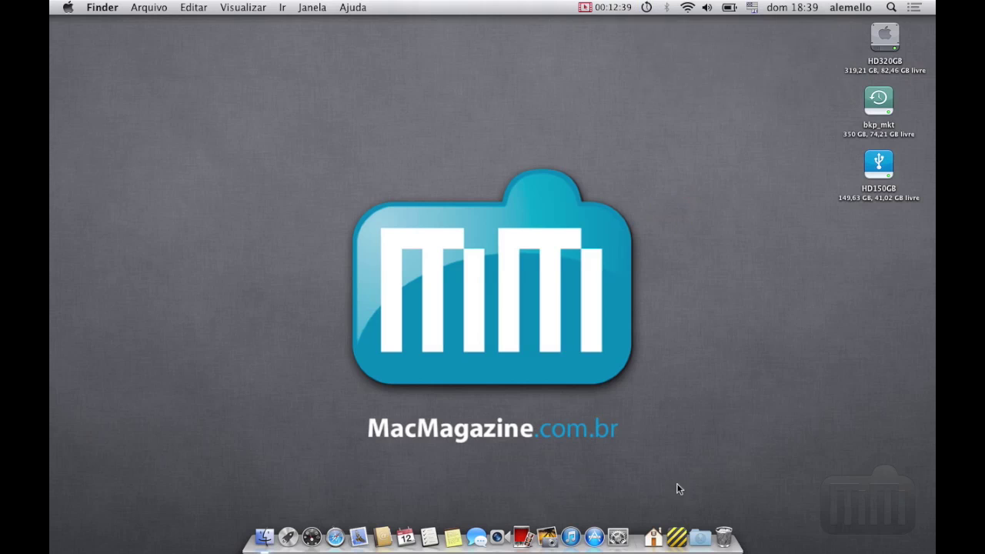
{"action": "left_click", "coordinate": [676, 538]}
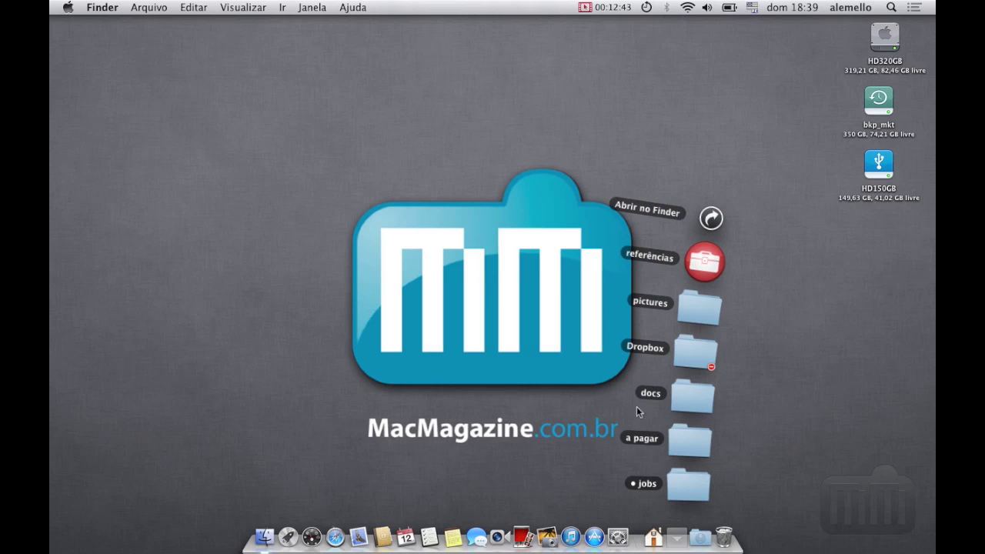
{"action": "left_click", "coordinate": [698, 307]}
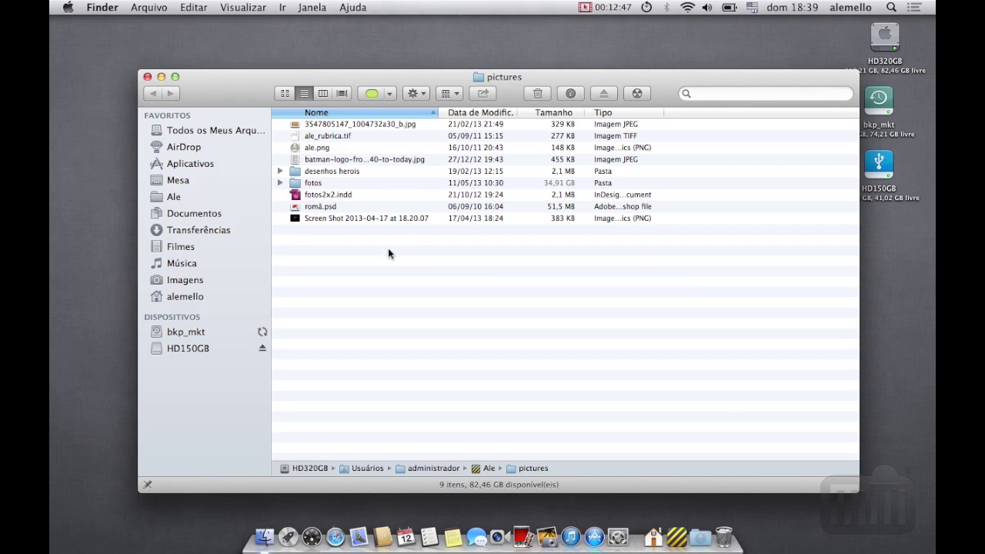
Enter Time Machine for the pictures folder and travel back to the backup of 18 de dezembro de 2012.
{"action": "left_click", "coordinate": [647, 7]}
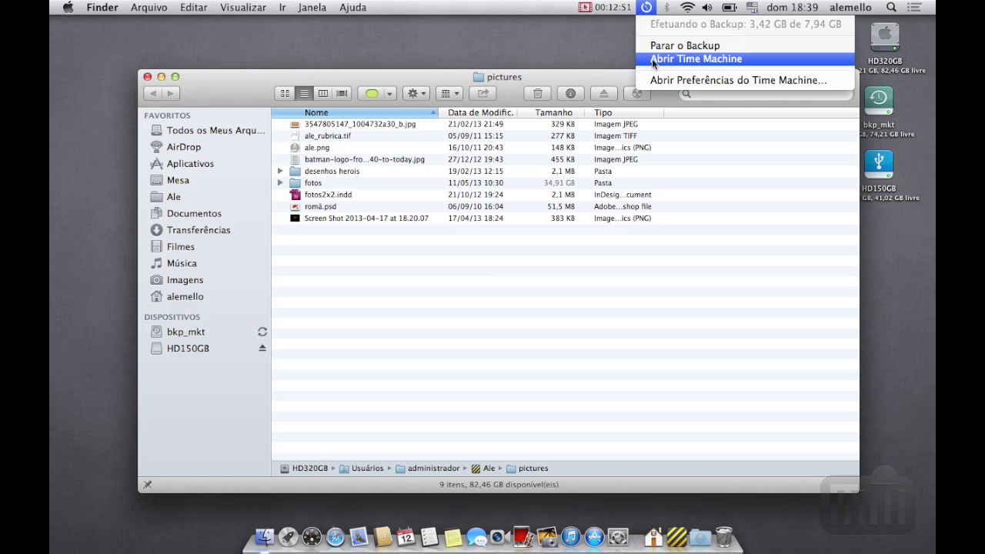
{"action": "left_click", "coordinate": [655, 60]}
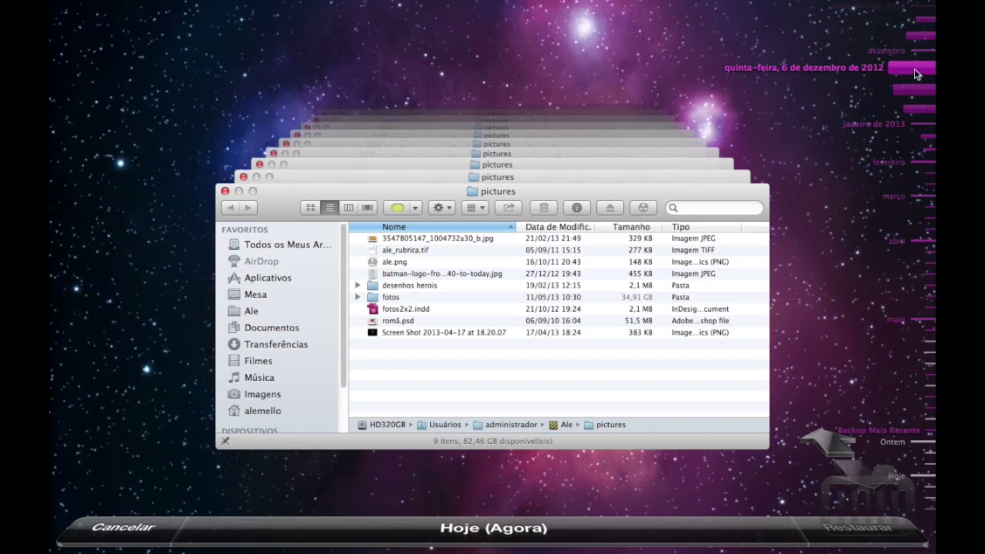
{"action": "left_click", "coordinate": [917, 74]}
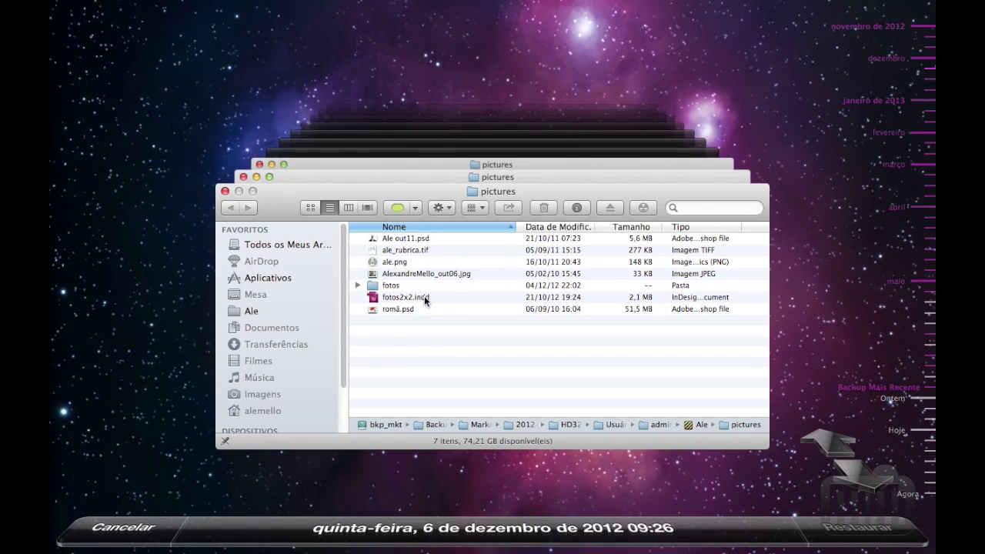
{"action": "left_click", "coordinate": [915, 496]}
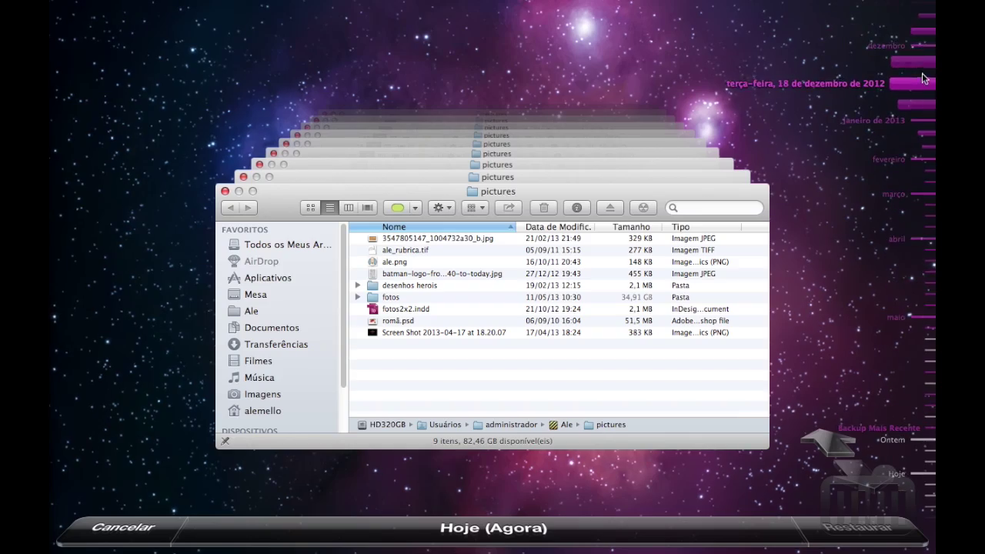
{"action": "left_click", "coordinate": [902, 94]}
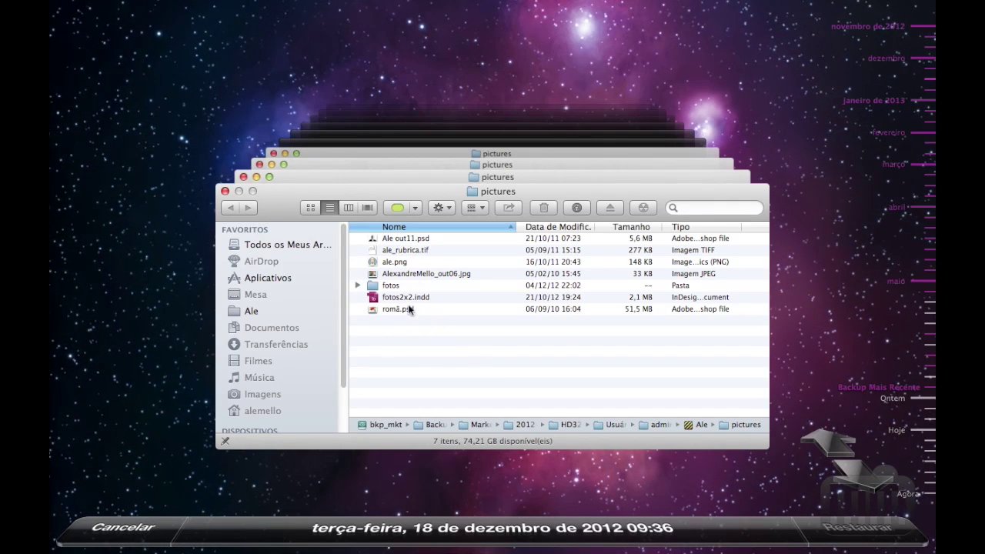
Restore the photo DSCF0729.JPG from the backed-up fotos folder.
{"action": "double_click", "coordinate": [372, 287]}
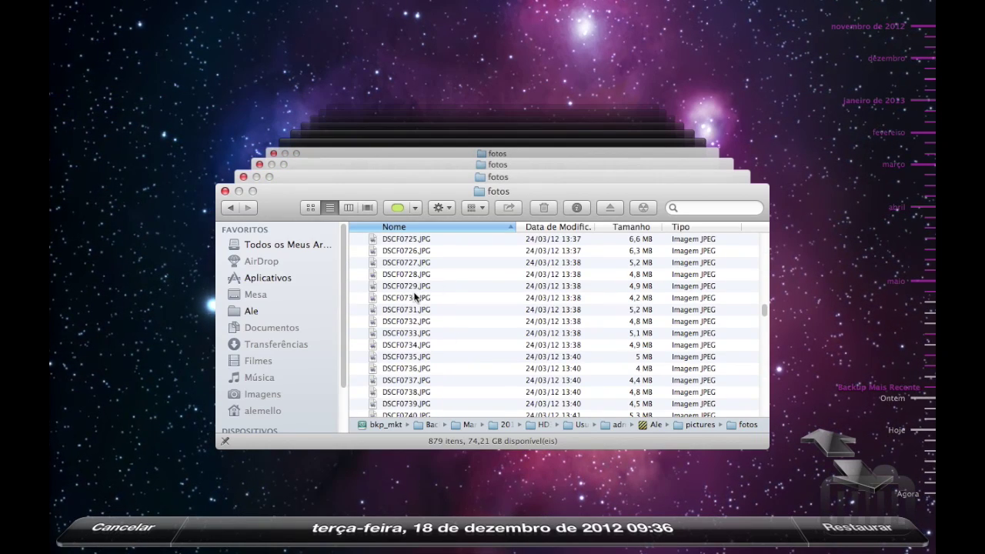
{"action": "left_click", "coordinate": [400, 290]}
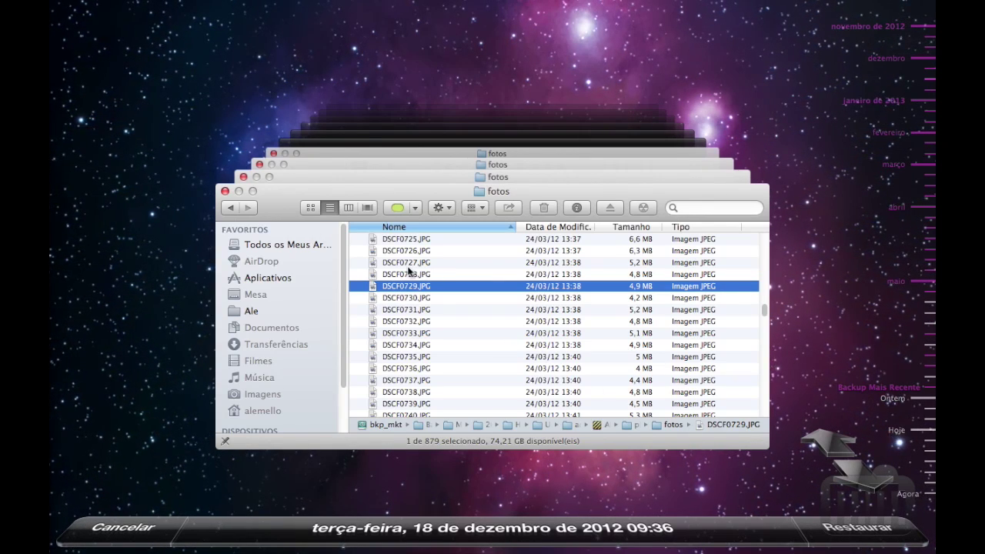
{"action": "left_click", "coordinate": [854, 528]}
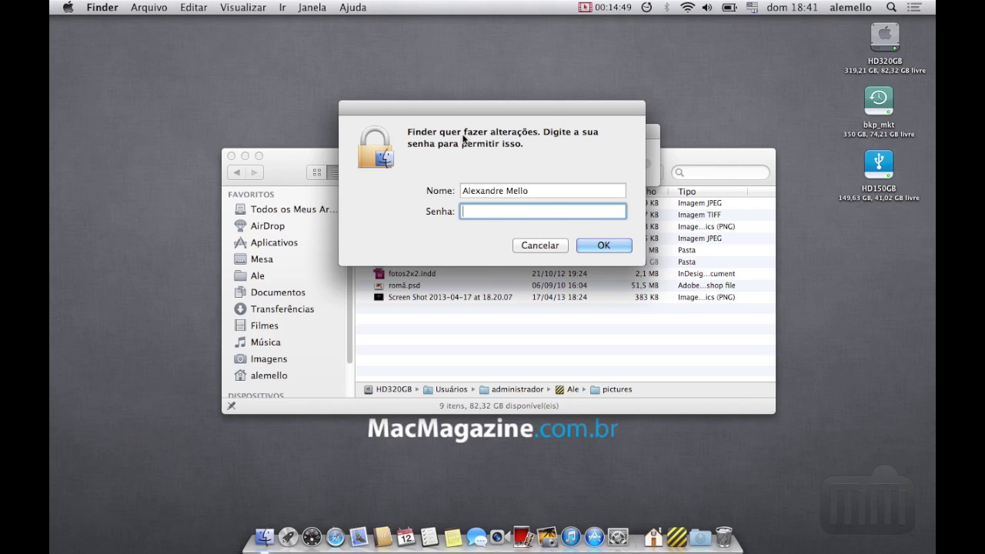
Authorize Finder's changes with the account password and continue copying the restored photo.
{"action": "type", "text": "••••••••••"}
{"action": "key", "text": "BackSpace"}
{"action": "key", "text": "BackSpace"}
{"action": "key", "text": "BackSpace"}
{"action": "key", "text": "BackSpace"}
{"action": "key", "text": "BackSpace"}
{"action": "key", "text": "BackSpace"}
{"action": "key", "text": "BackSpace"}
{"action": "key", "text": "BackSpace"}
{"action": "key", "text": "BackSpace"}
{"action": "key", "text": "BackSpace"}
{"action": "type", "text": "••••••••"}
{"action": "key", "text": "Return"}
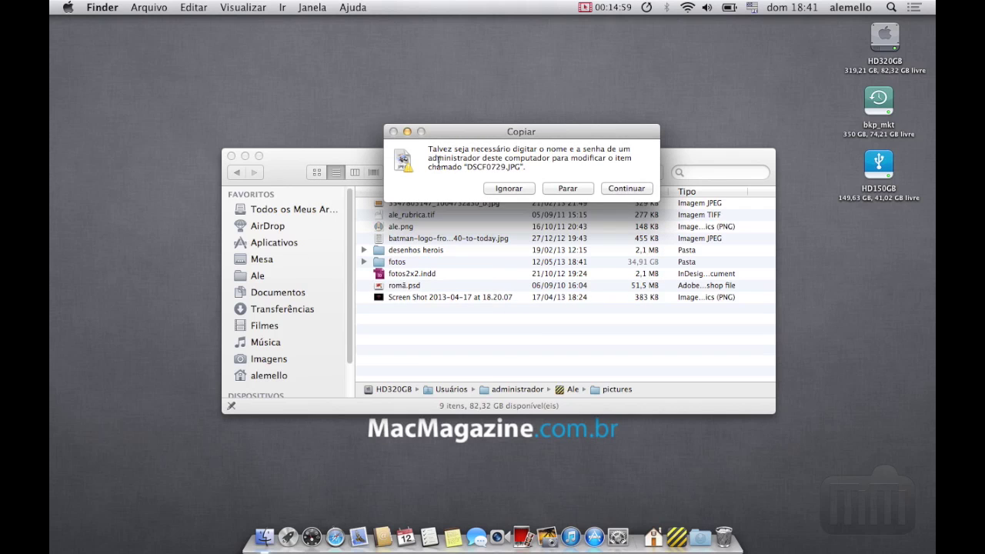
{"action": "left_click", "coordinate": [620, 189]}
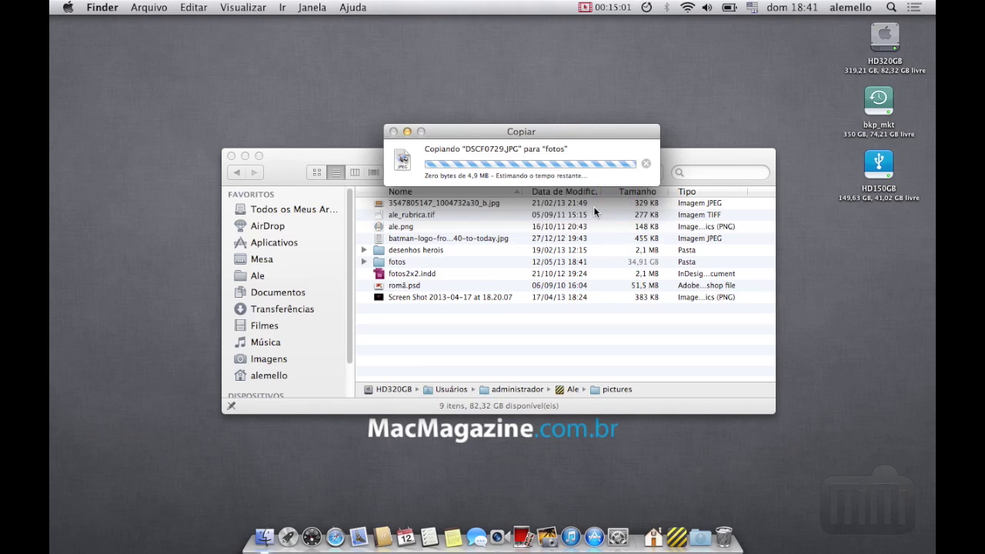
Open the fotos folder inside pictures, look over the end of its file list, and select Photo0094.jpg.
{"action": "double_click", "coordinate": [383, 264]}
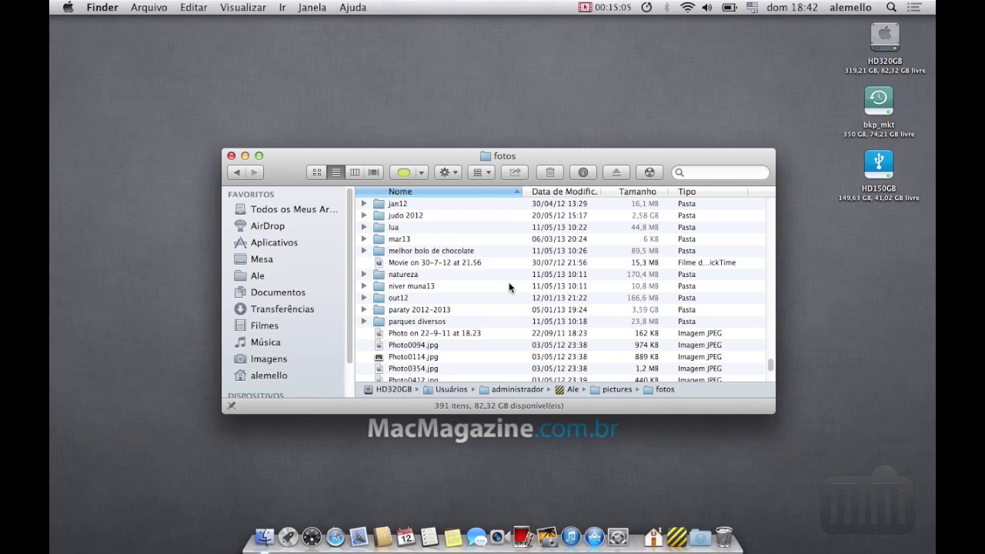
{"action": "scroll", "coordinate": [488, 292], "scroll_direction": "down", "scroll_amount": 10}
{"action": "scroll", "coordinate": [477, 279], "scroll_direction": "up", "scroll_amount": 3}
{"action": "scroll", "coordinate": [477, 285], "scroll_direction": "down", "scroll_amount": 4}
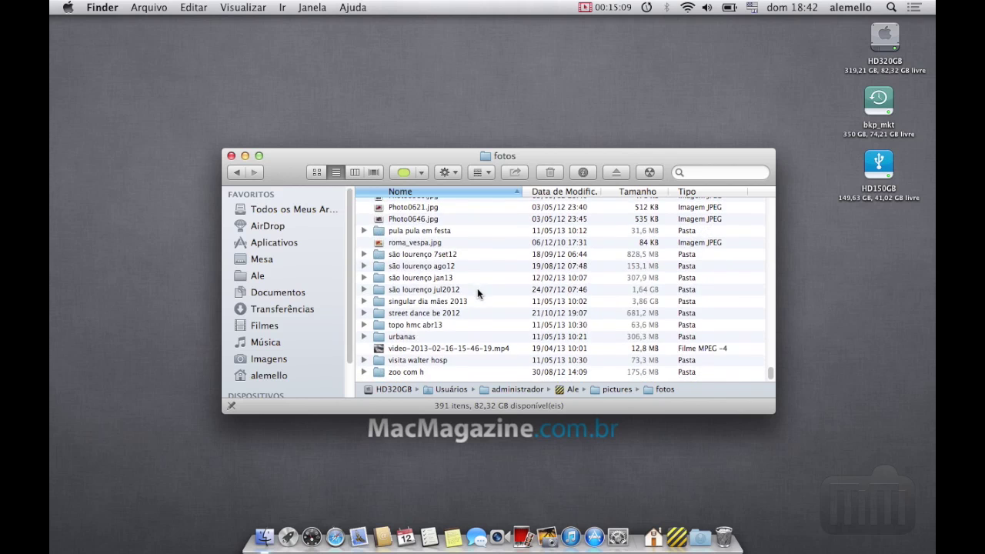
{"action": "scroll", "coordinate": [454, 296], "scroll_direction": "up", "scroll_amount": 5}
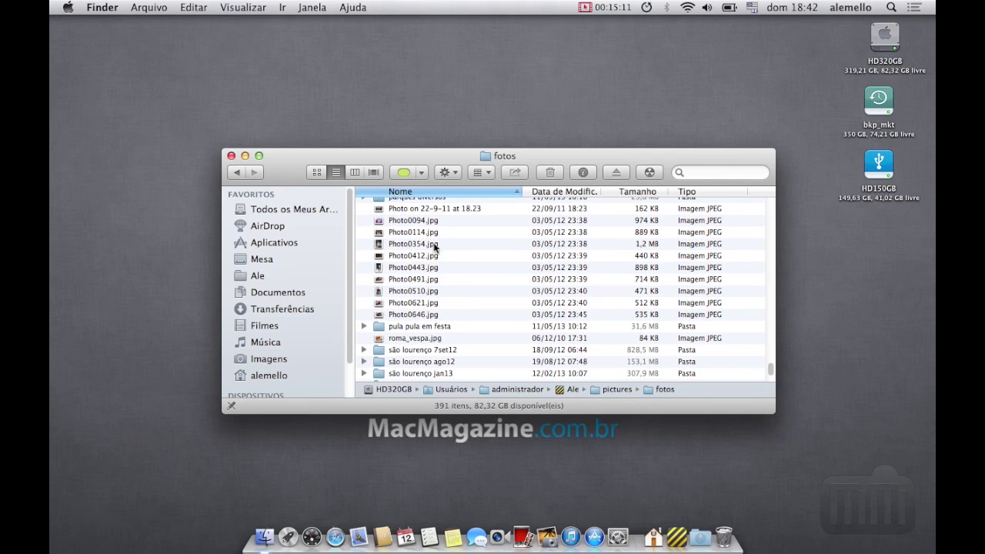
{"action": "left_click", "coordinate": [415, 222]}
Look back through the DSCF photos and subfolders in the fotos folder, and minimize the Finder window.
{"action": "scroll", "coordinate": [436, 281], "scroll_direction": "up", "scroll_amount": 10}
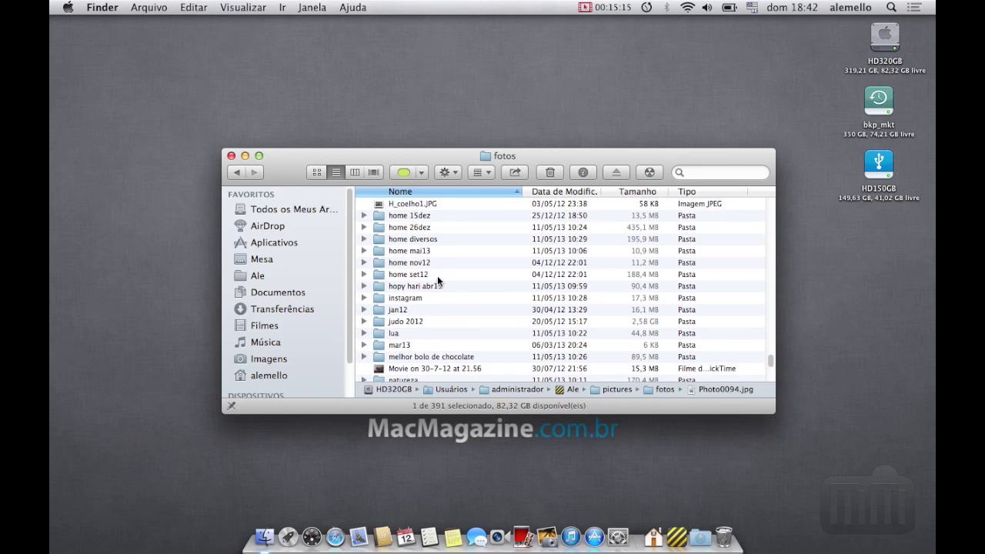
{"action": "scroll", "coordinate": [443, 284], "scroll_direction": "up", "scroll_amount": 10}
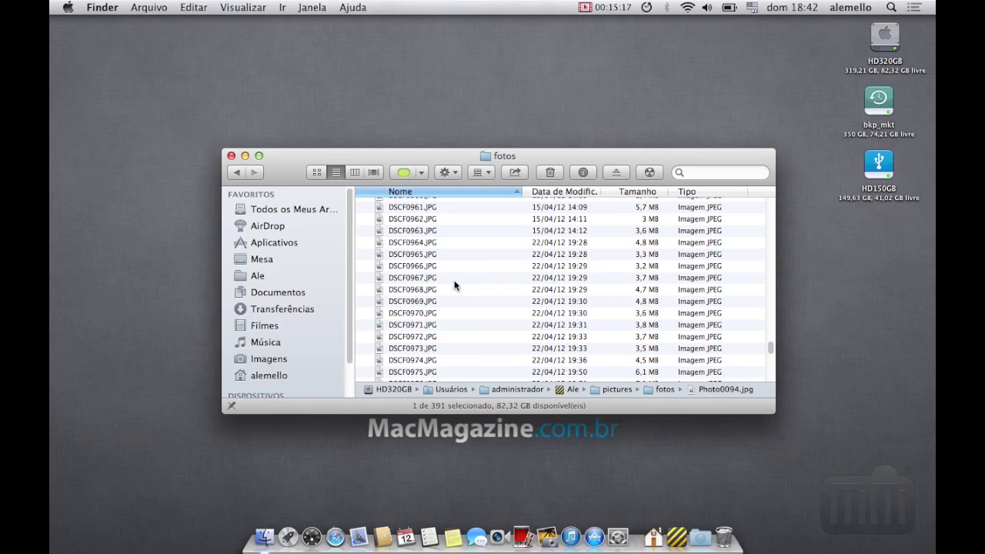
{"action": "scroll", "coordinate": [421, 238], "scroll_direction": "up", "scroll_amount": 15}
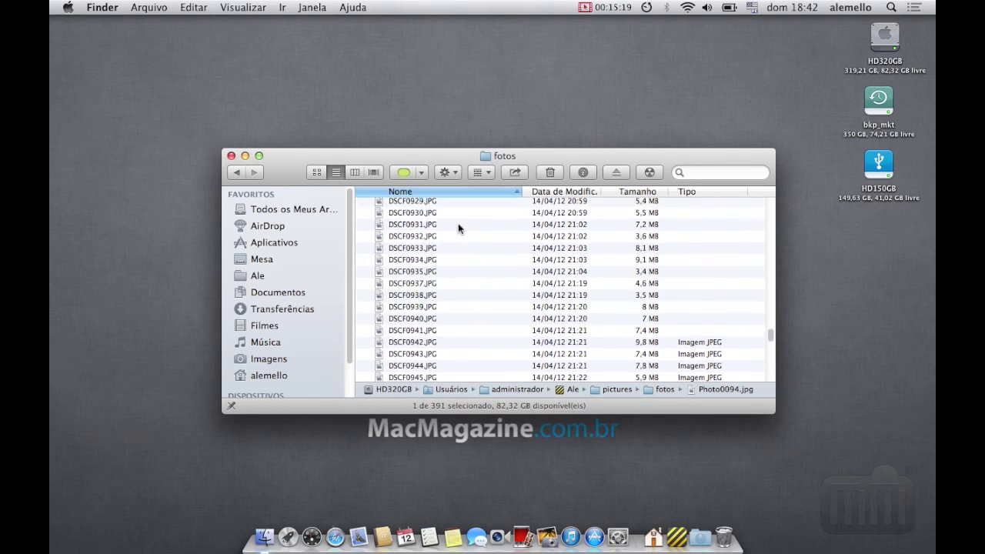
{"action": "scroll", "coordinate": [451, 283], "scroll_direction": "up", "scroll_amount": 8}
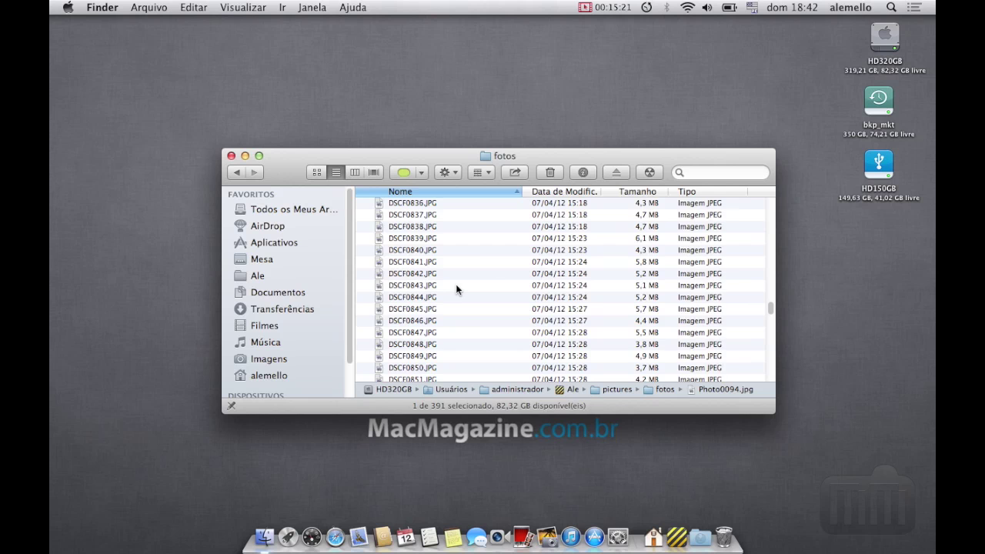
{"action": "scroll", "coordinate": [456, 289], "scroll_direction": "up", "scroll_amount": 15}
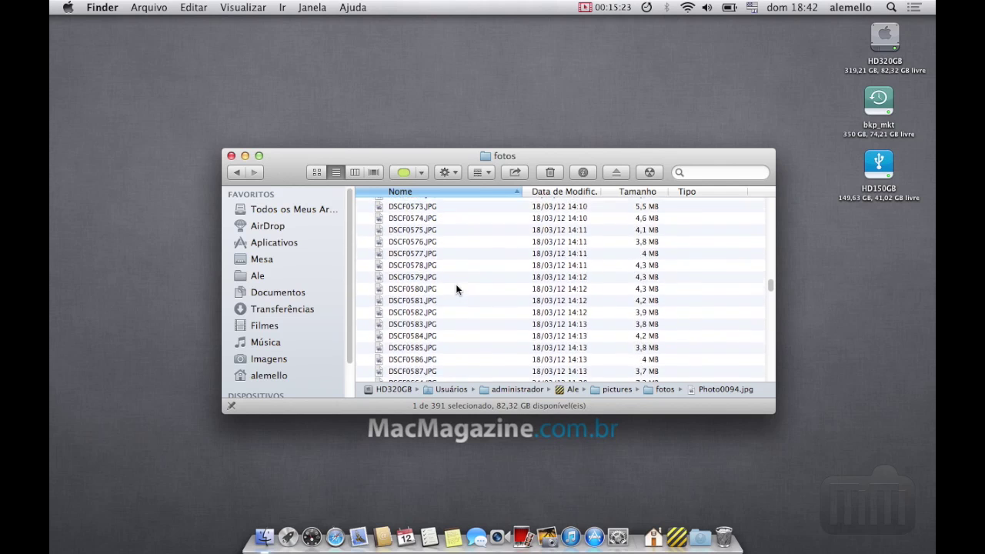
{"action": "scroll", "coordinate": [455, 289], "scroll_direction": "up", "scroll_amount": 15}
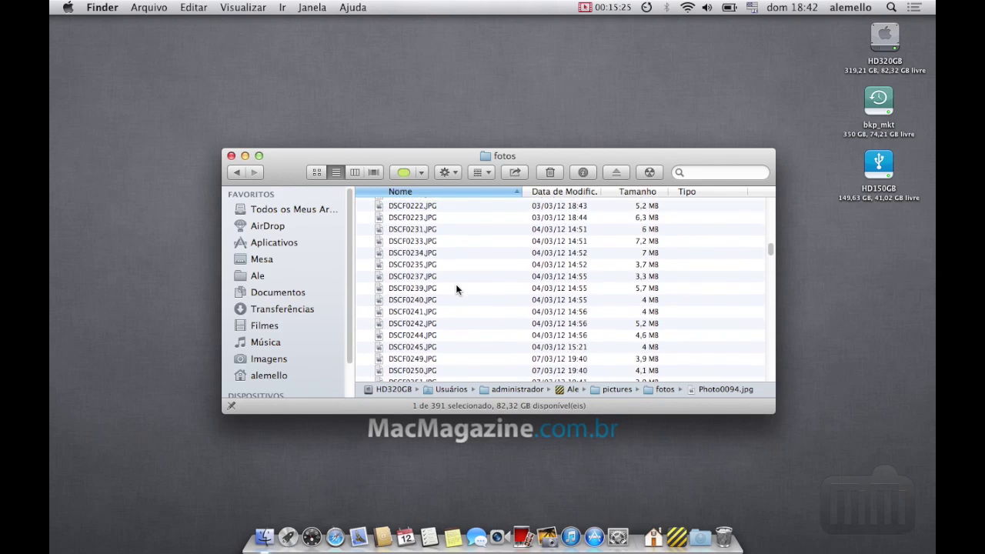
{"action": "scroll", "coordinate": [456, 288], "scroll_direction": "up", "scroll_amount": 20}
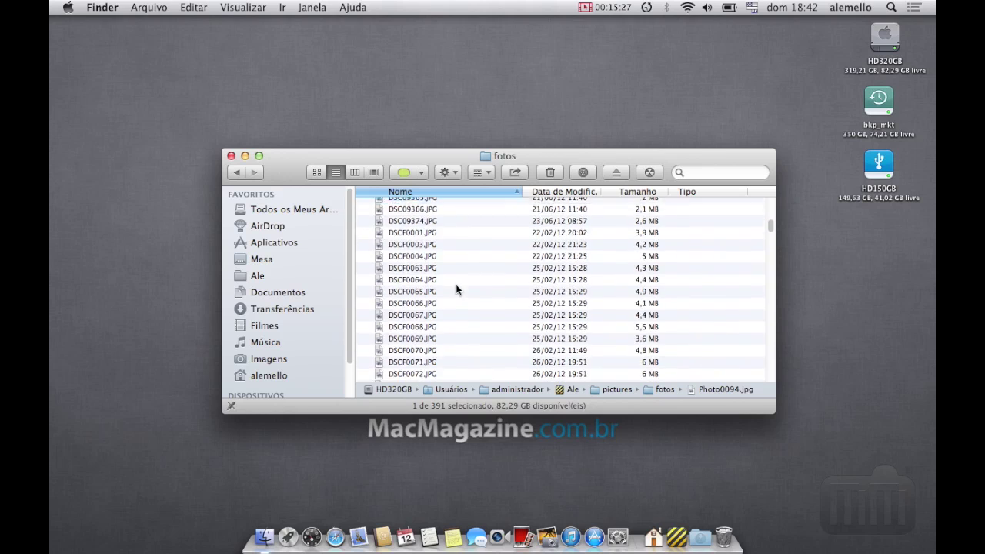
{"action": "scroll", "coordinate": [456, 289], "scroll_direction": "up", "scroll_amount": 5}
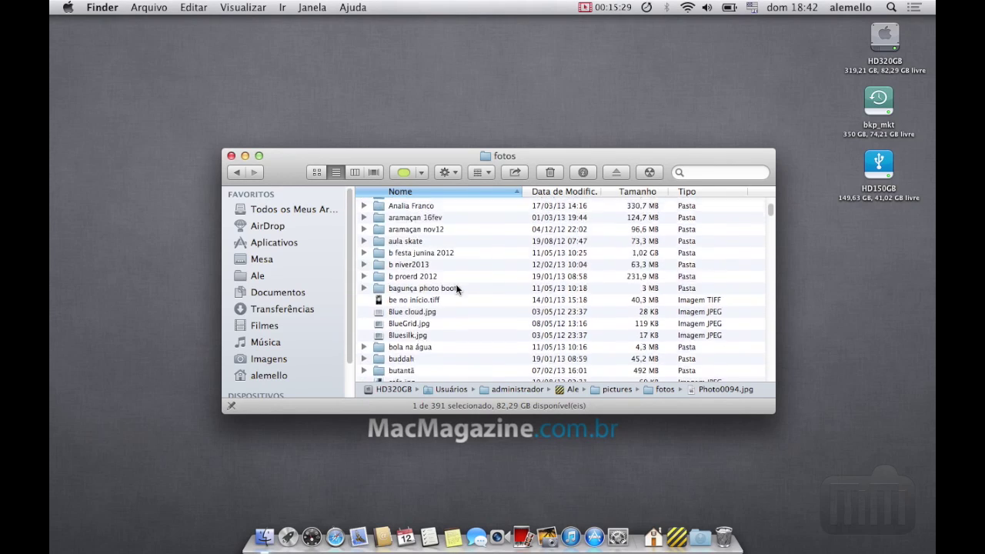
{"action": "scroll", "coordinate": [455, 287], "scroll_direction": "down", "scroll_amount": 15}
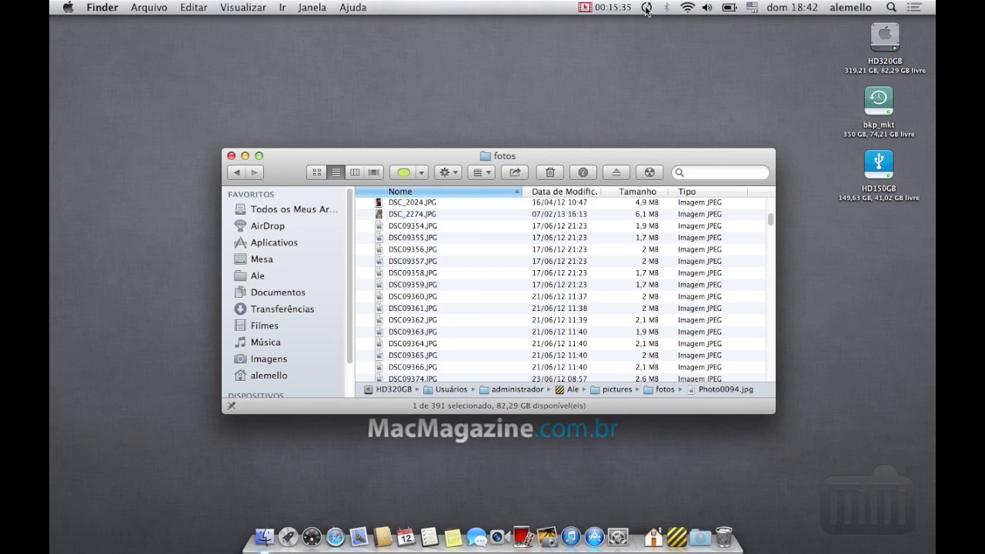
{"action": "left_click", "coordinate": [245, 155]}
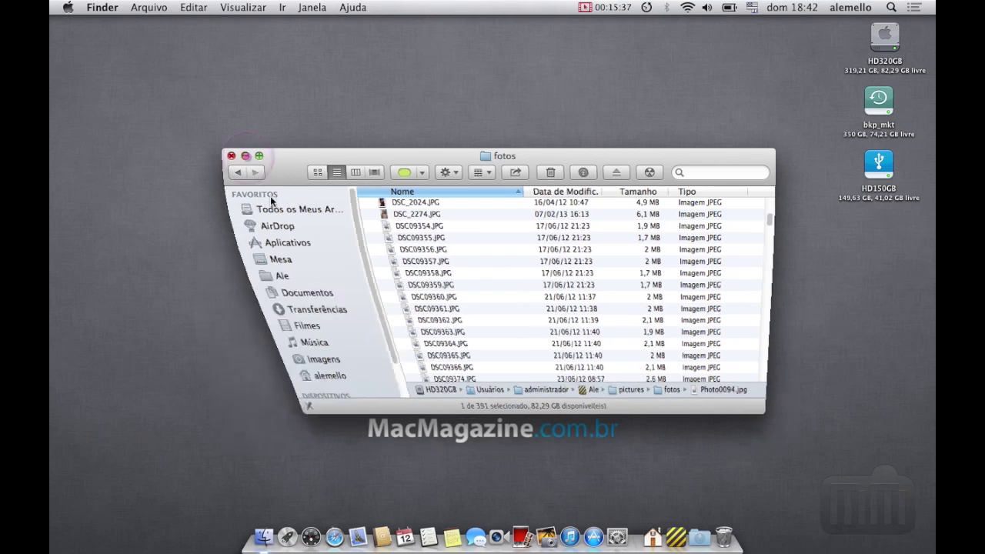